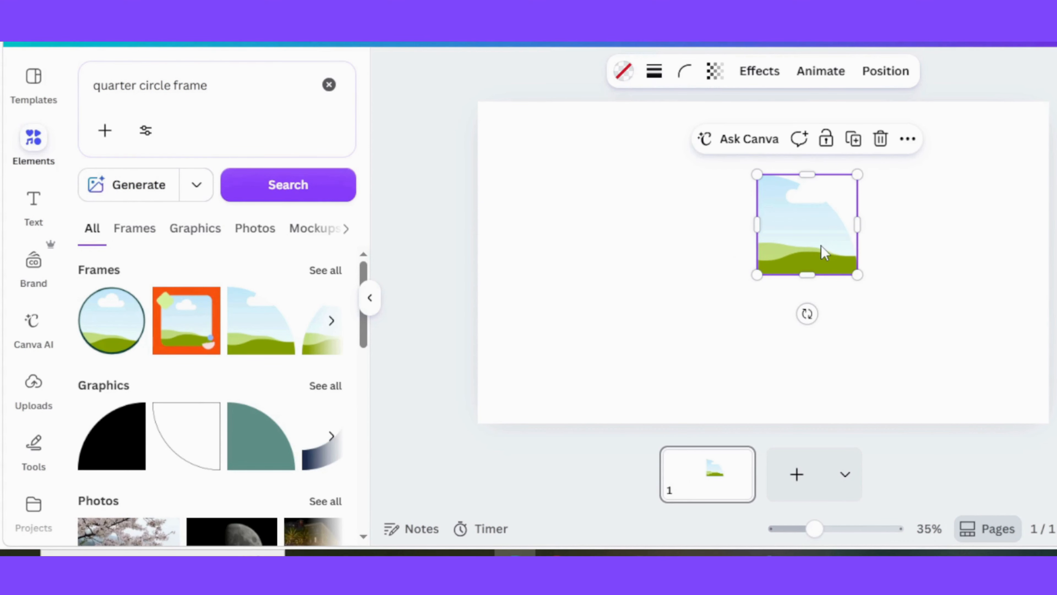
# Duplicate the quarter-circle frame, place the copy directly beneath the original and rotate it a quarter turn clockwise to form a half circle
pyautogui.hotkey('ctrl', 'd')
pyautogui.moveTo(821, 250); pyautogui.dragTo(824, 332)
pyautogui.moveTo(897, 322); pyautogui.dragTo(816, 344)
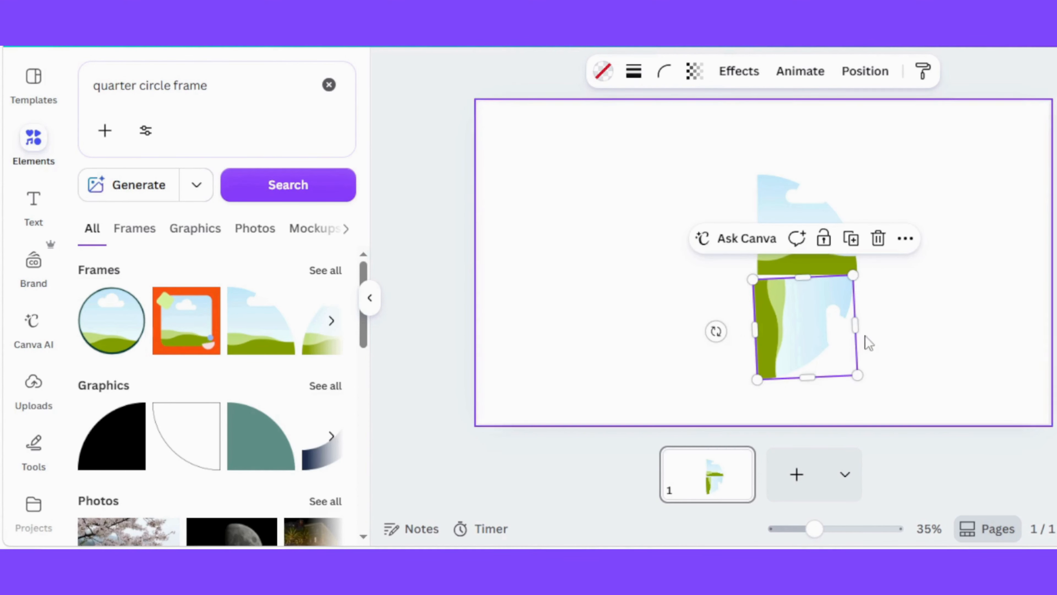
pyautogui.moveTo(715, 331); pyautogui.dragTo(720, 327)
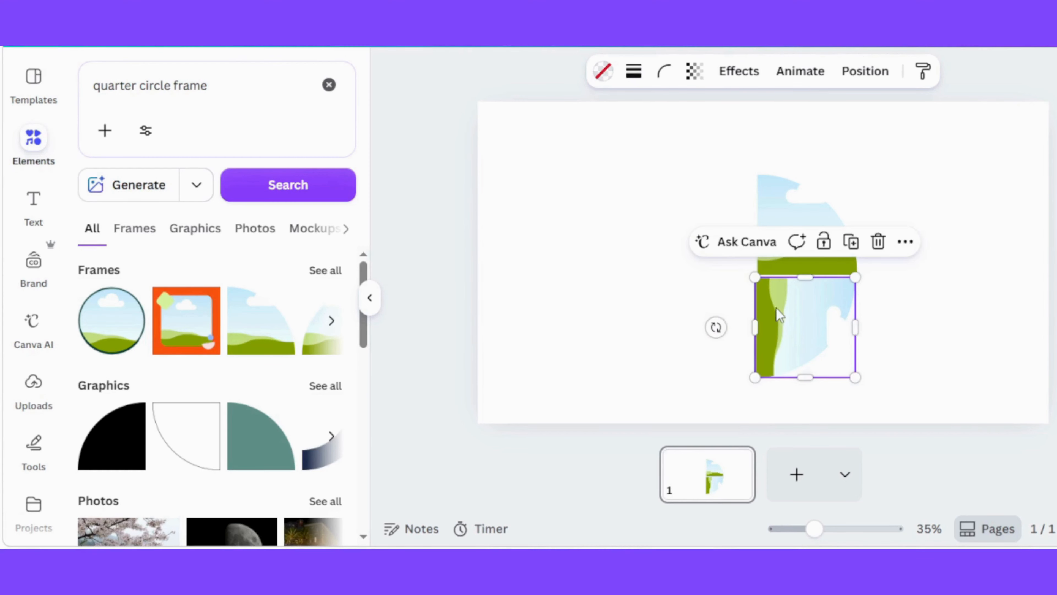
# Add two more copies of the quarter-circle frame on the circle's left half, rotating each so the four frames form a full circle
pyautogui.moveTo(788, 304); pyautogui.dragTo(710, 198)
pyautogui.hotkey('ctrl', 'd')
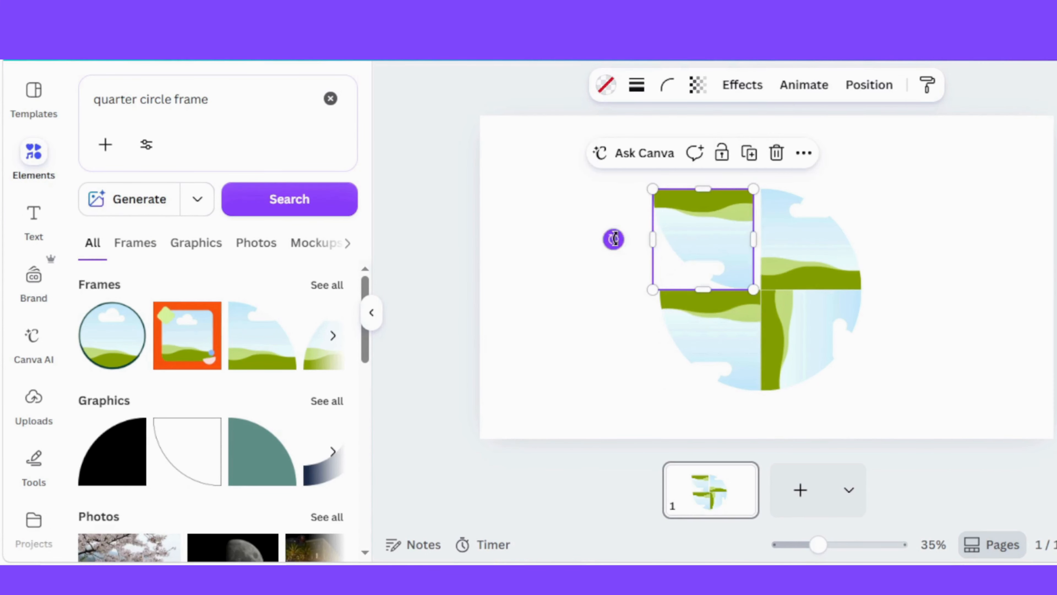
pyautogui.moveTo(613, 239); pyautogui.dragTo(723, 267)
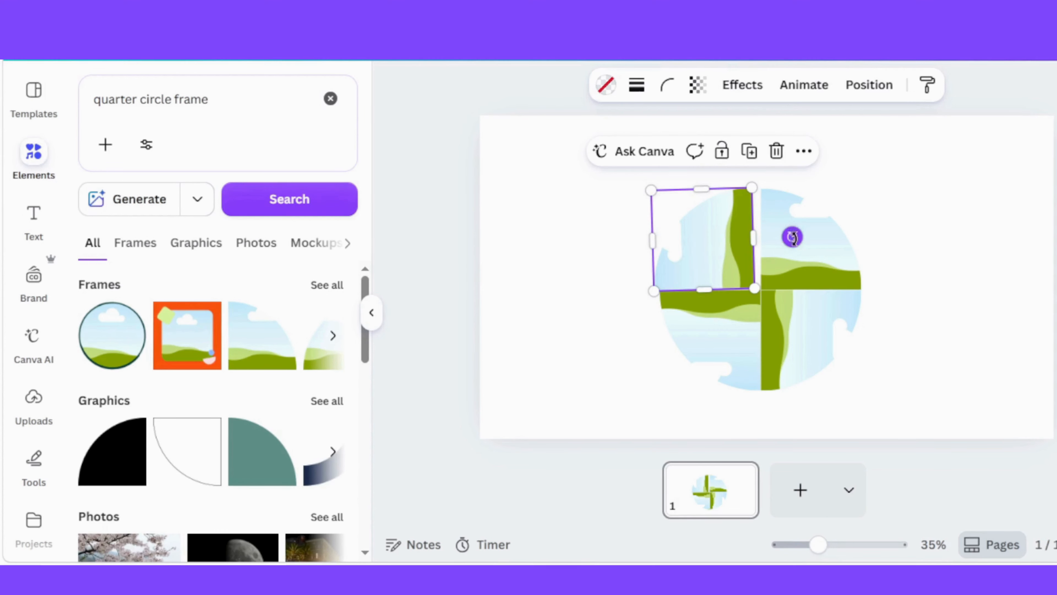
pyautogui.moveTo(793, 237); pyautogui.dragTo(734, 236)
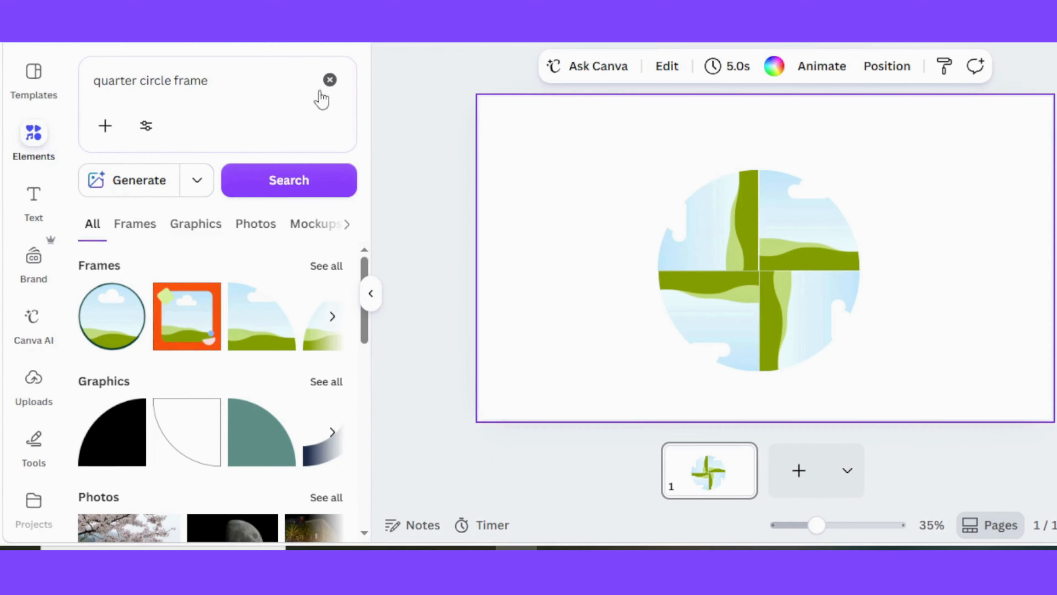
# Search the photos for "dubai" and fill the circle's upper-right frame with the photo of the large arched beachfront hotel
pyautogui.click(330, 98)
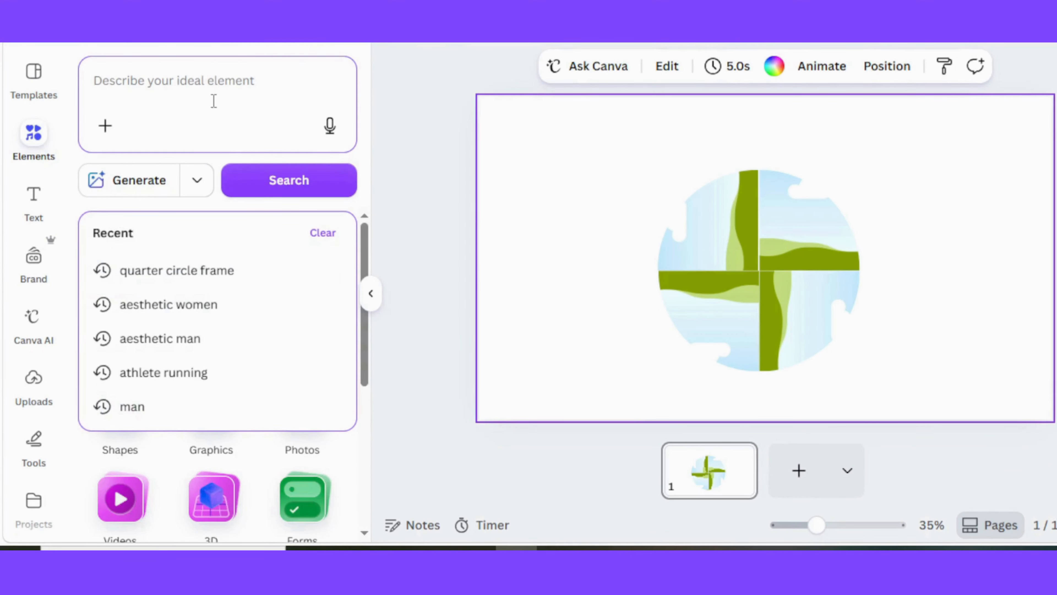
pyautogui.write('dubai')
pyautogui.press('Return')
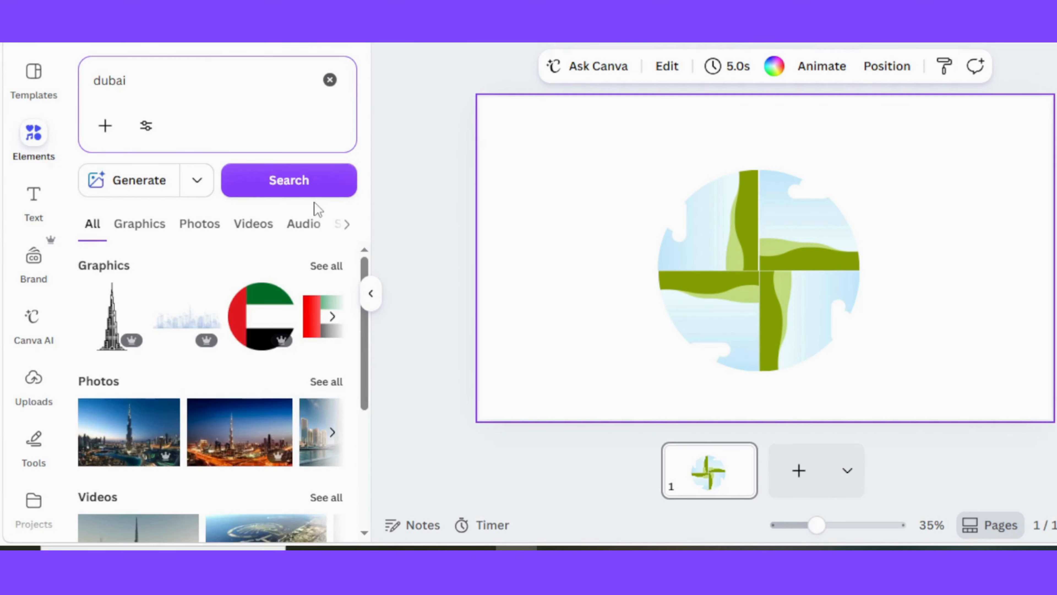
pyautogui.click(325, 382)
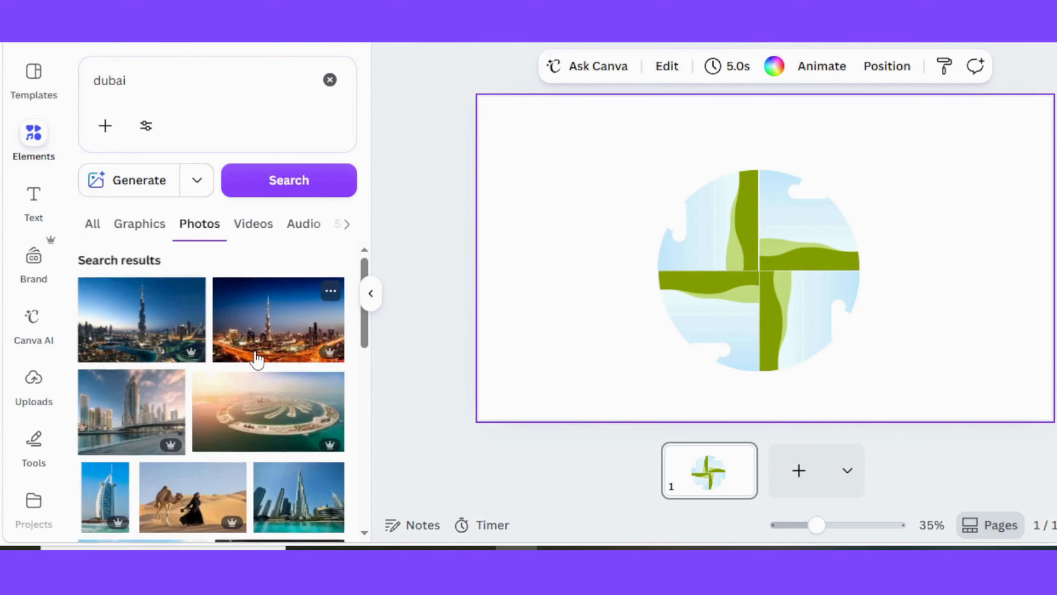
pyautogui.scroll(-2, 254, 359)
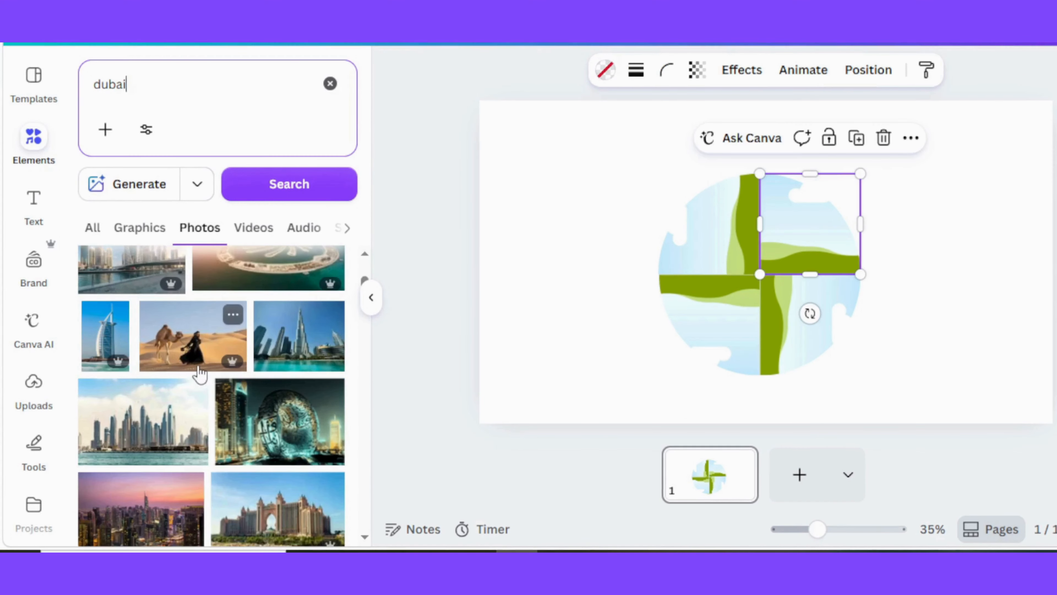
pyautogui.scroll(-5, 220, 387)
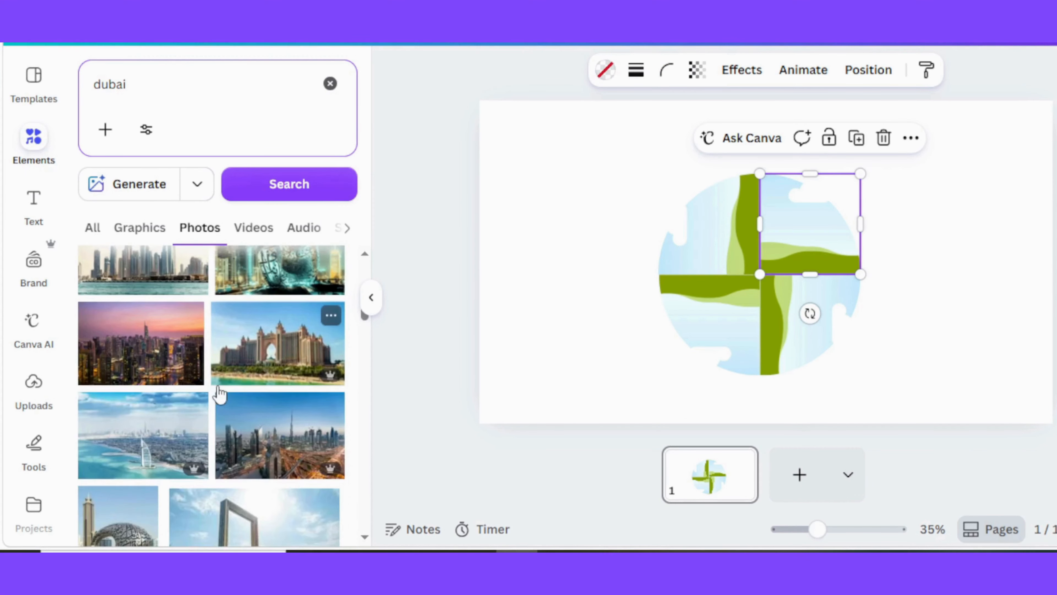
pyautogui.moveTo(256, 366); pyautogui.dragTo(782, 233)
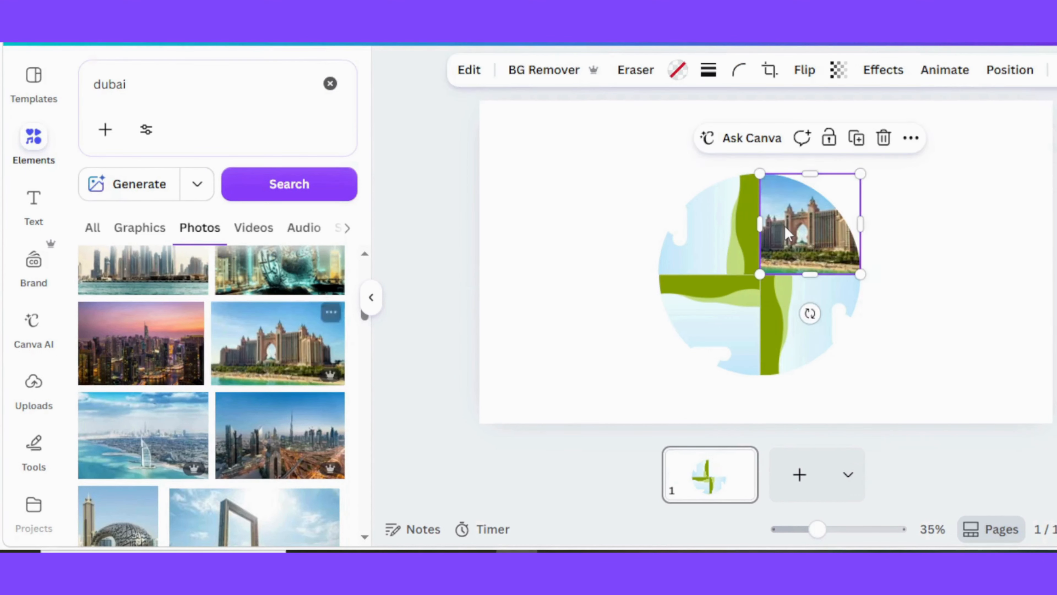
# Search the element library for "new york" and show all photo results
pyautogui.click(330, 84)
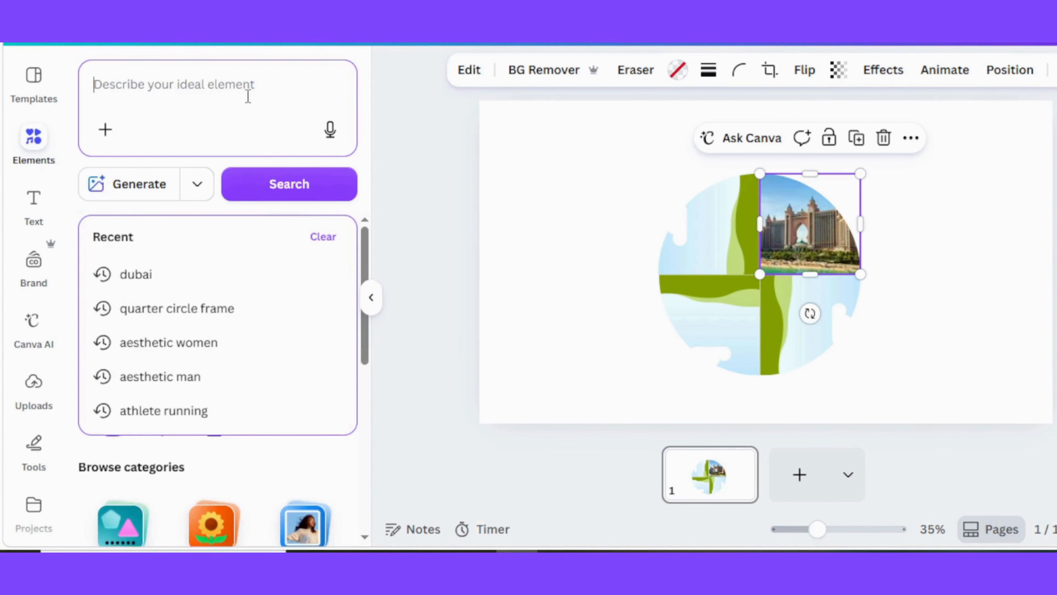
pyautogui.click(236, 99)
pyautogui.write('new')
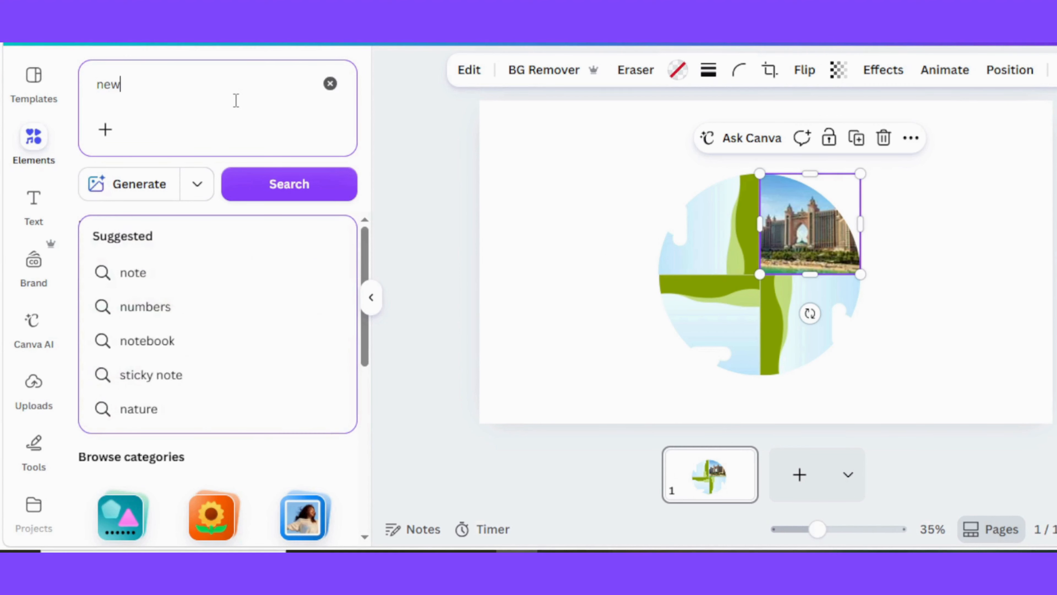
pyautogui.write(' york')
pyautogui.press('Return')
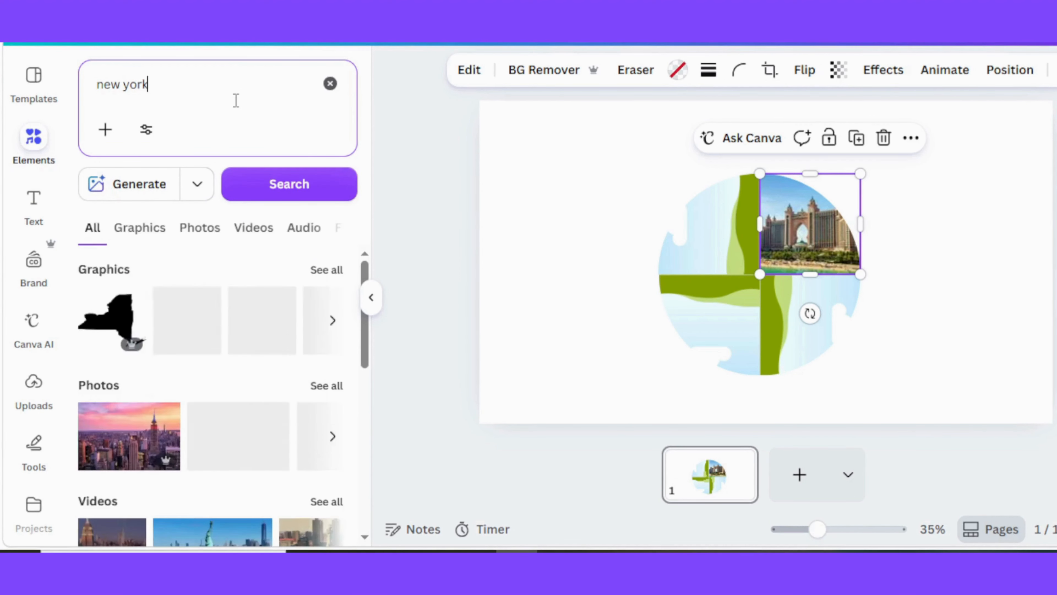
pyautogui.click(329, 387)
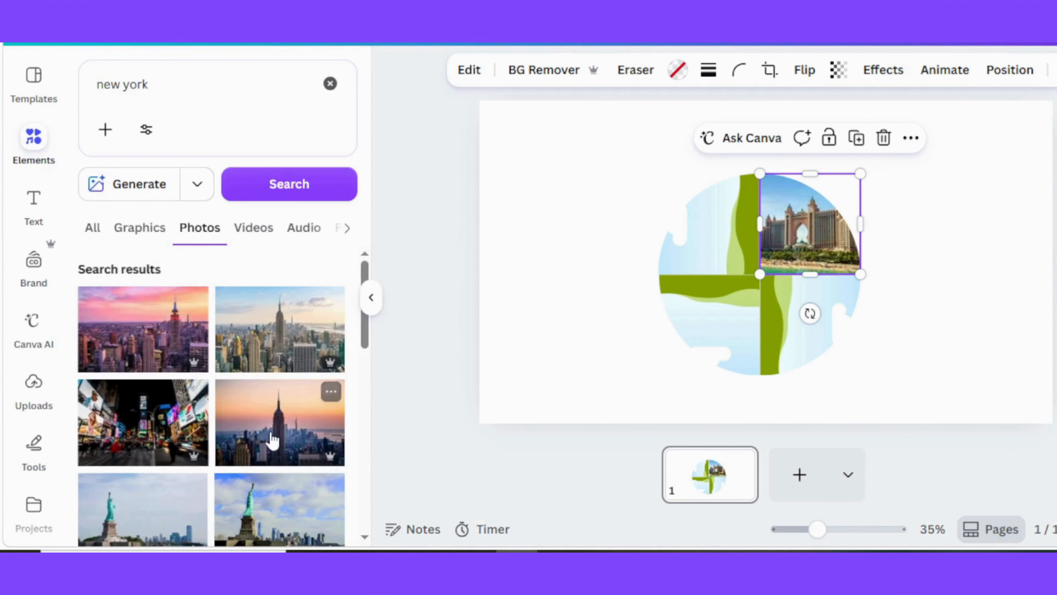
# Fill the circle's lower-right frame with the night photo of the Statue of Liberty in front of the skyline
pyautogui.scroll(-2, 261, 423)
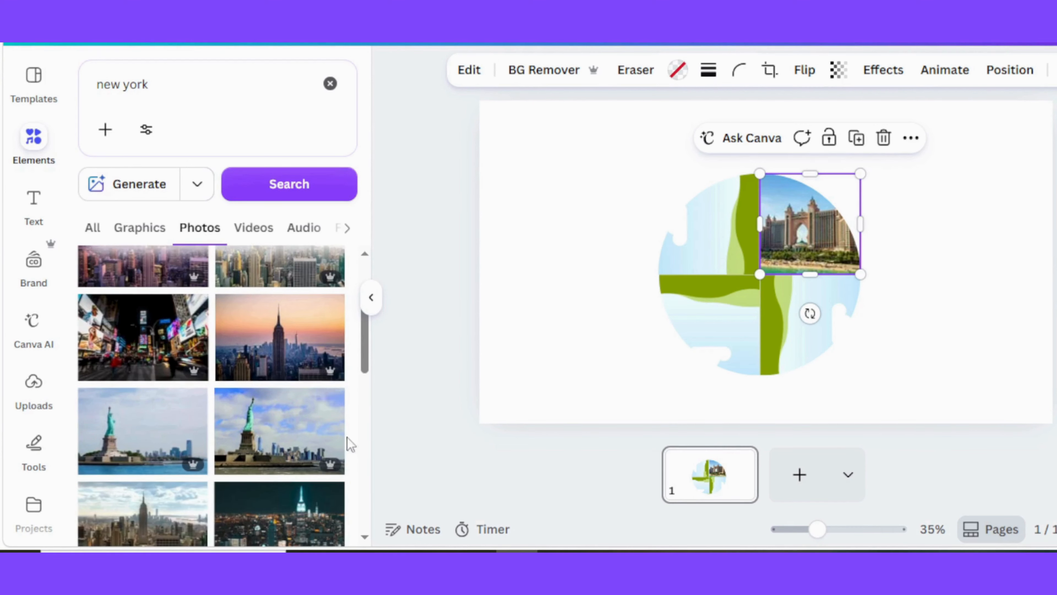
pyautogui.scroll(-4, 260, 437)
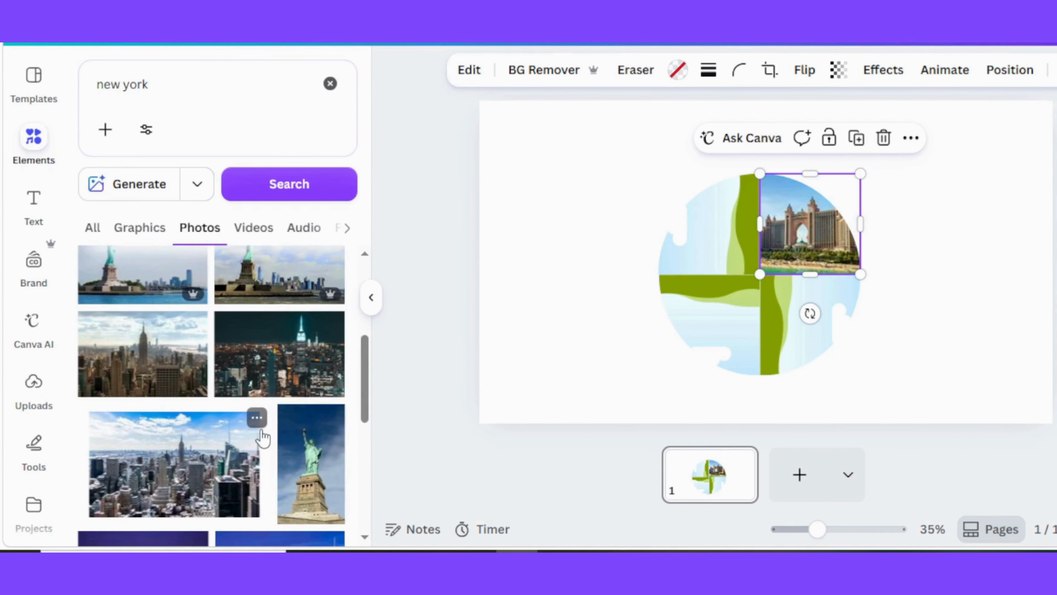
pyautogui.scroll(-6, 262, 436)
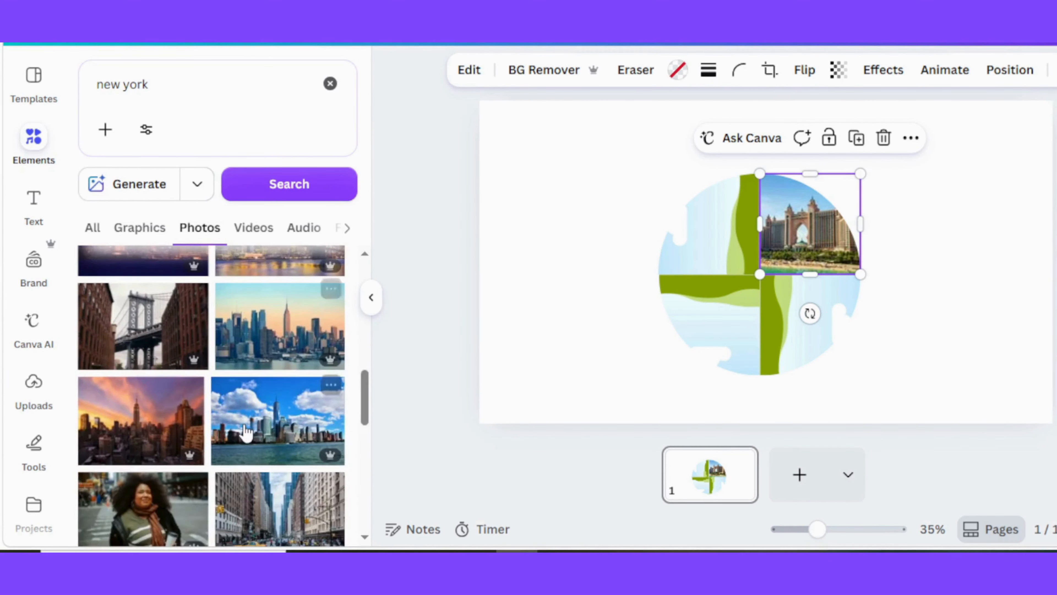
pyautogui.scroll(-2, 263, 429)
pyautogui.scroll(-8, 270, 425)
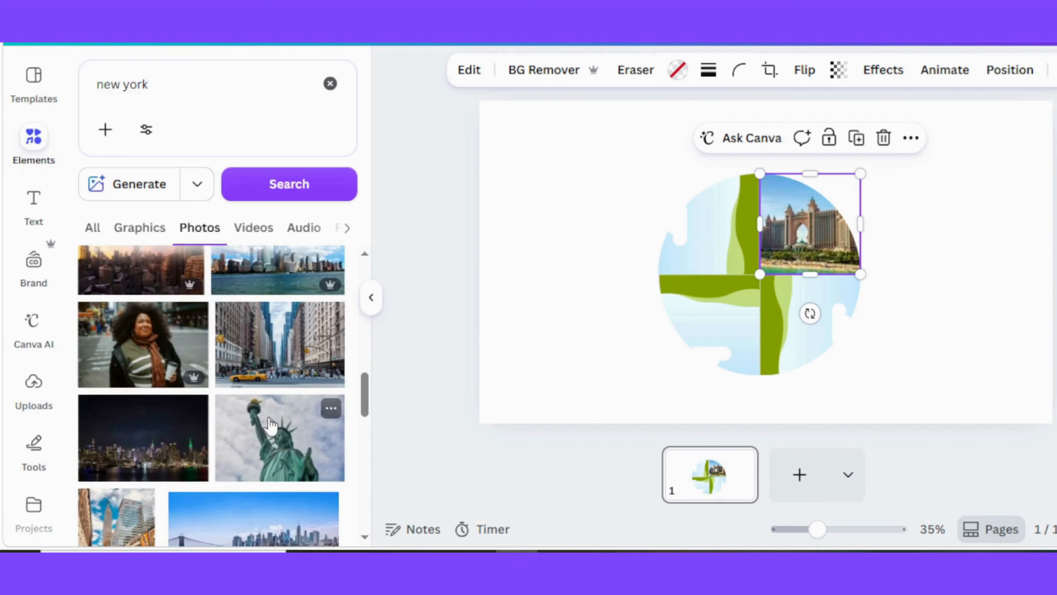
pyautogui.scroll(-2, 279, 425)
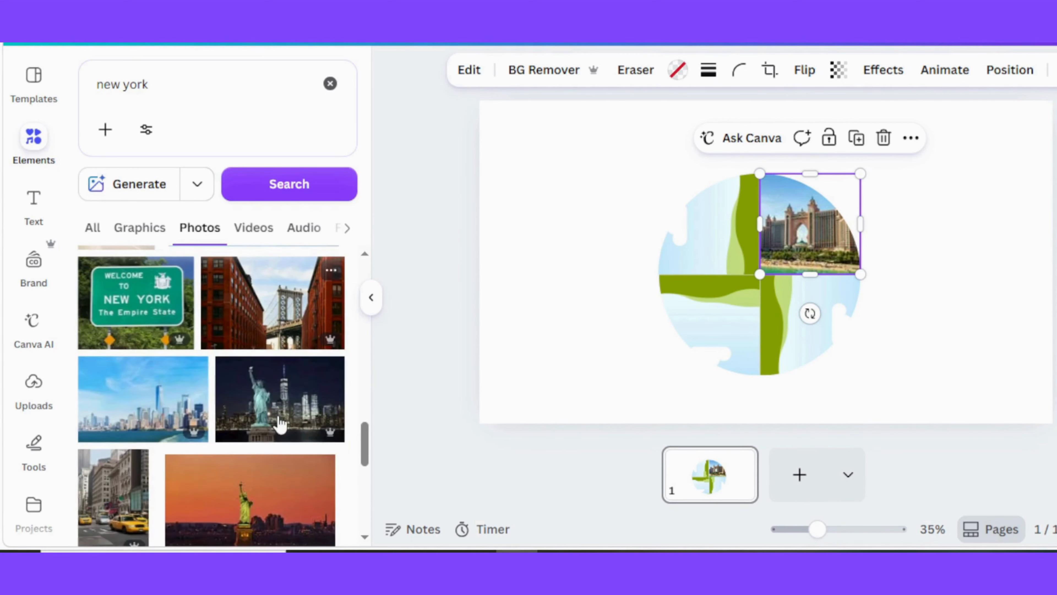
pyautogui.moveTo(277, 417); pyautogui.dragTo(808, 316)
# Search the element library for "tokyo" and show all photo results
pyautogui.click(330, 84)
pyautogui.write('tokyo')
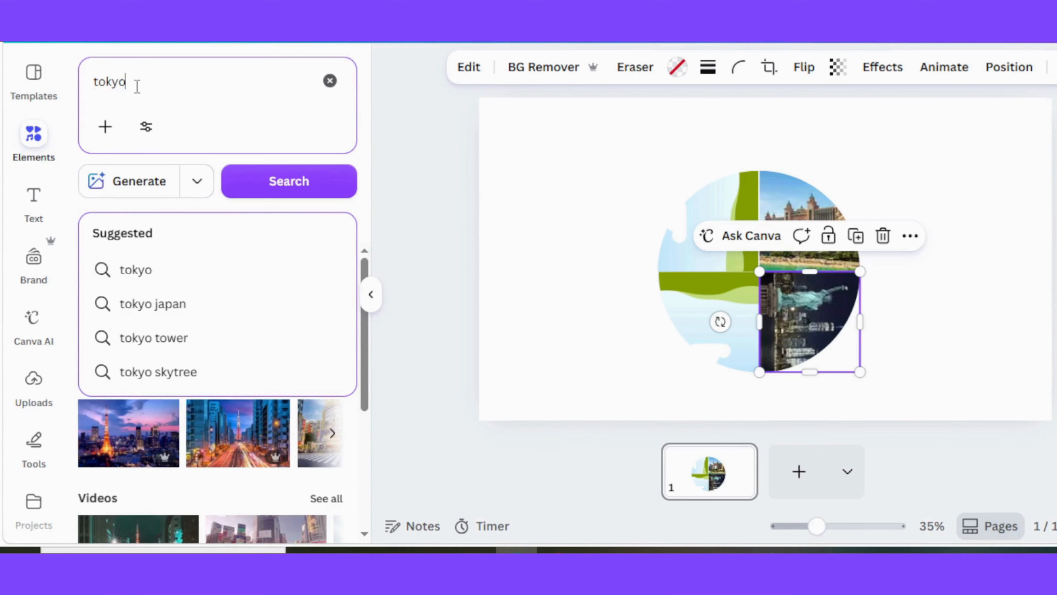
pyautogui.click(300, 192)
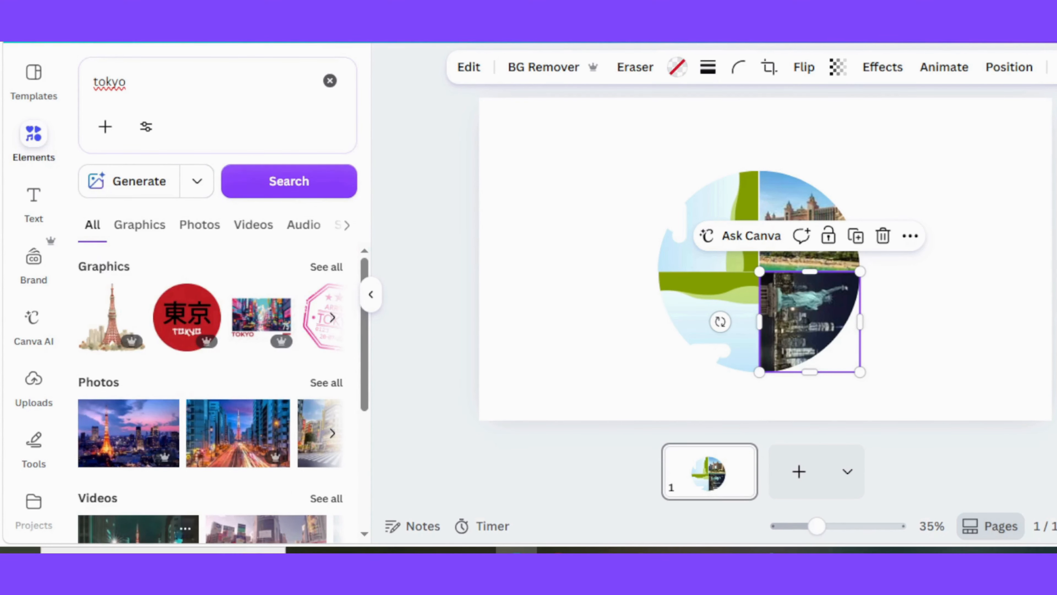
pyautogui.scroll(-3, 240, 370)
pyautogui.scroll(1, 248, 346)
pyautogui.click(325, 298)
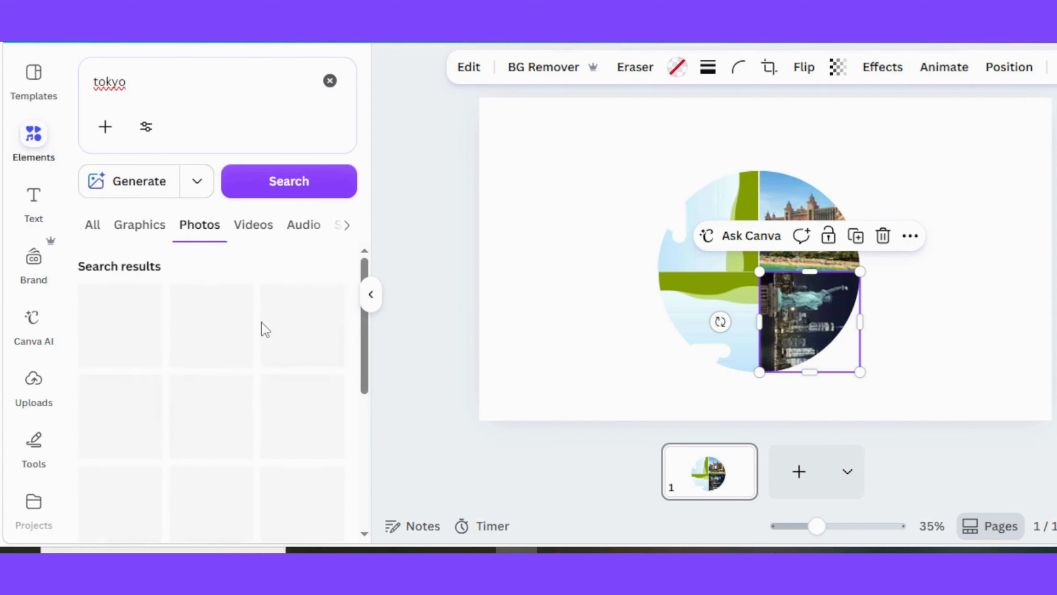
# Fill the circle's lower-left frame with the photo of cherry blossoms and a snow-capped mountain by the lake
pyautogui.scroll(-2, 250, 404)
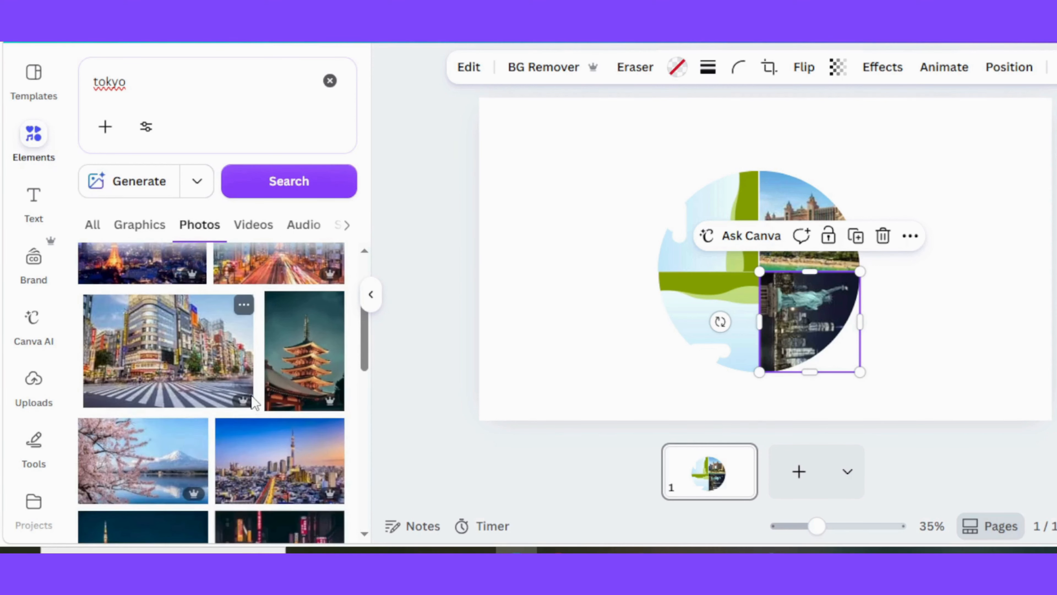
pyautogui.scroll(-2, 233, 408)
pyautogui.scroll(-2, 213, 410)
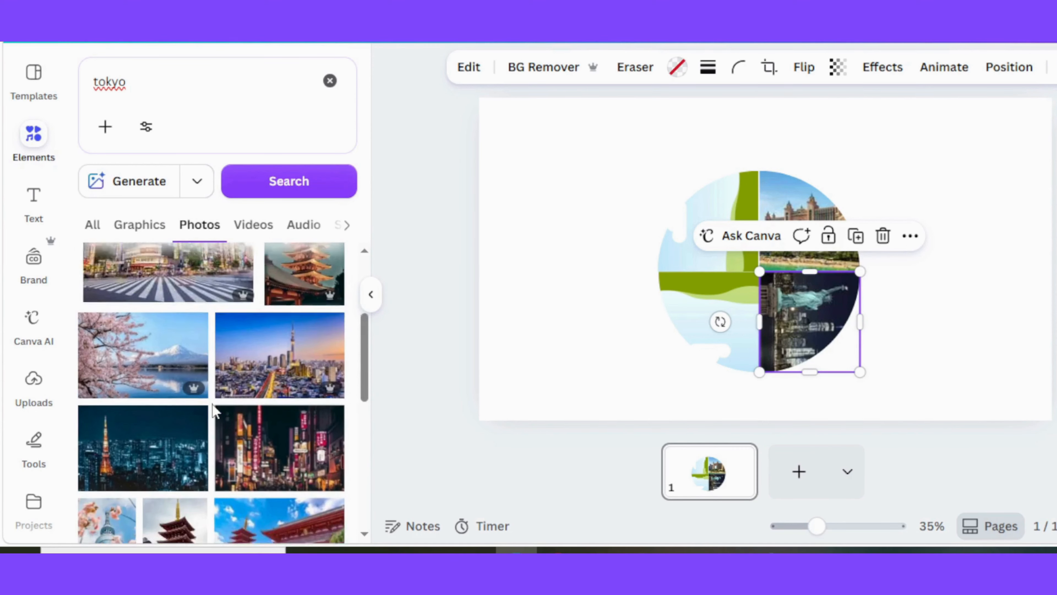
pyautogui.click(117, 320)
pyautogui.moveTo(752, 266); pyautogui.dragTo(721, 308)
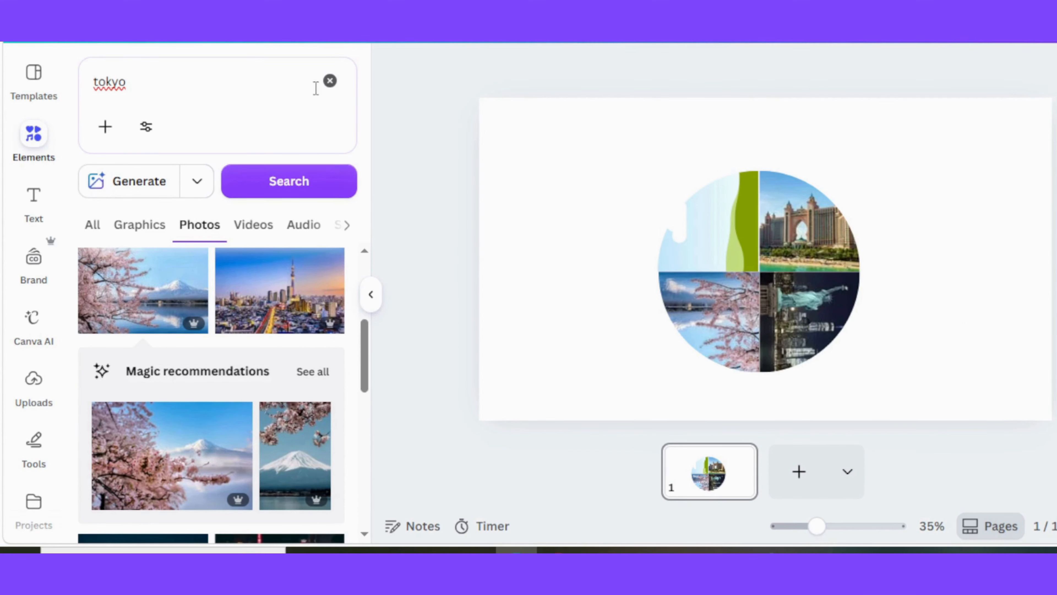
# Search the photos for "sydney" and fill the circle's upper-left frame with the daytime Opera House photo under a blue sky
pyautogui.click(329, 80)
pyautogui.write('sy')
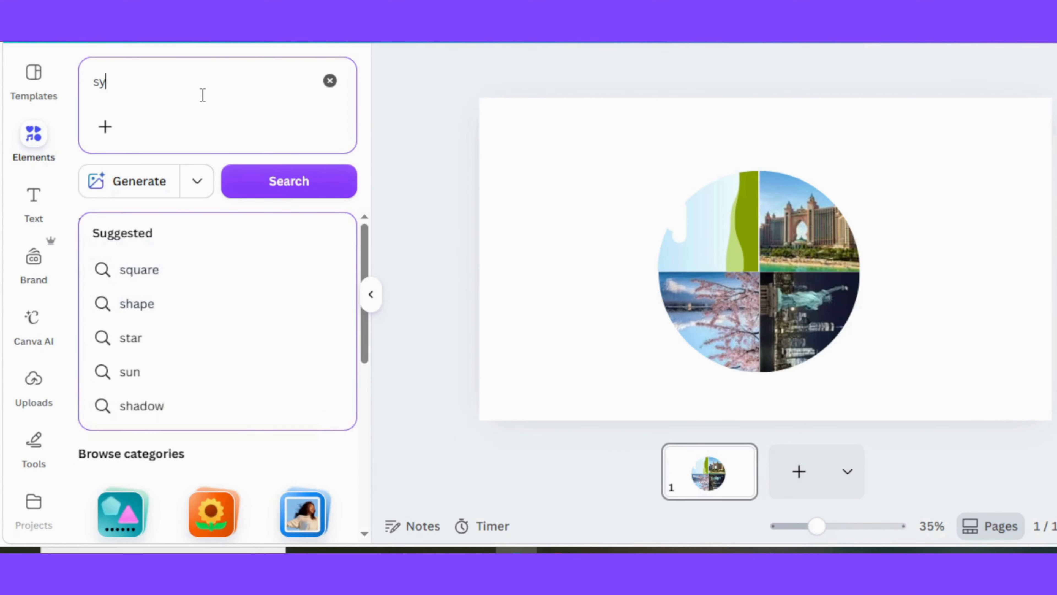
pyautogui.write('dney')
pyautogui.press('Return')
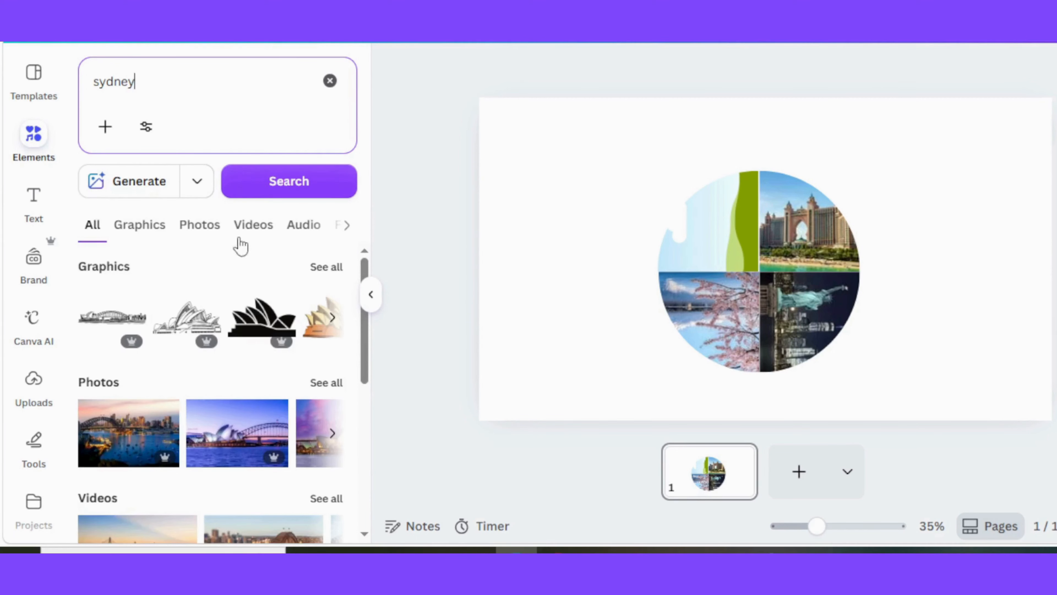
pyautogui.click(328, 385)
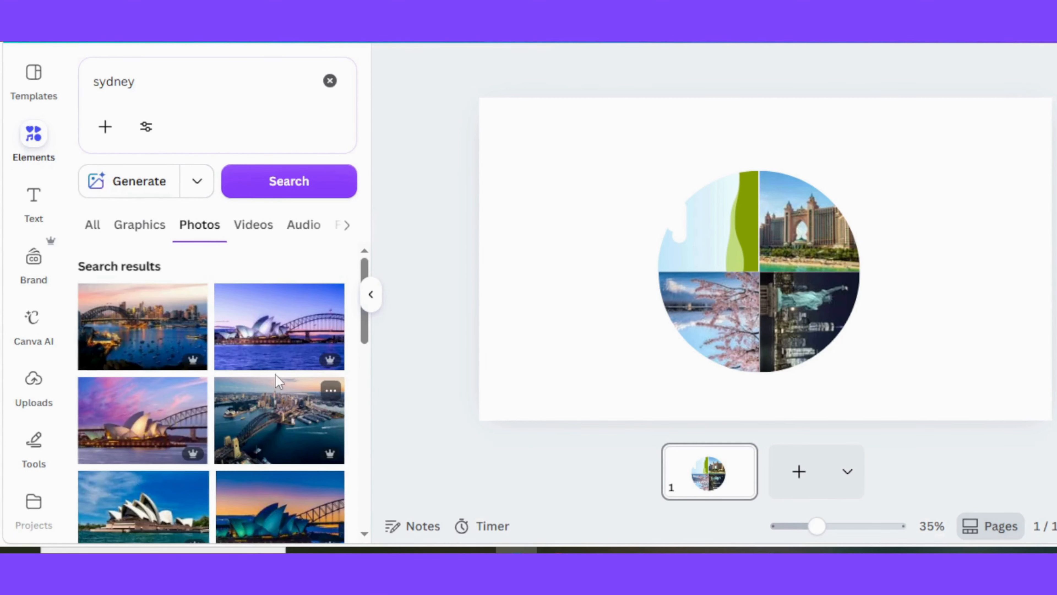
pyautogui.scroll(-2, 272, 389)
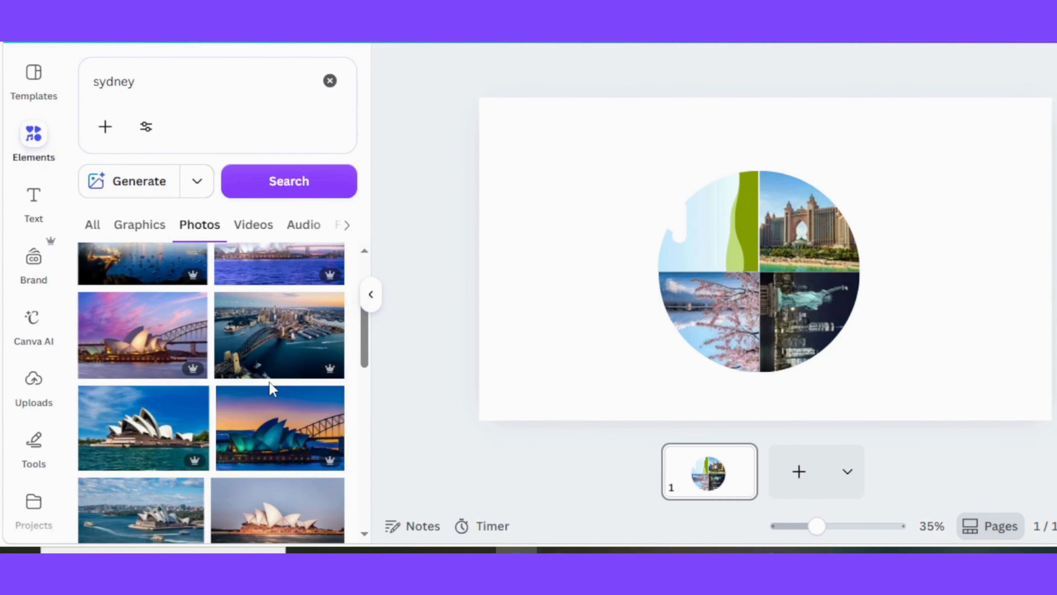
pyautogui.click(179, 431)
pyautogui.moveTo(650, 313); pyautogui.dragTo(737, 247)
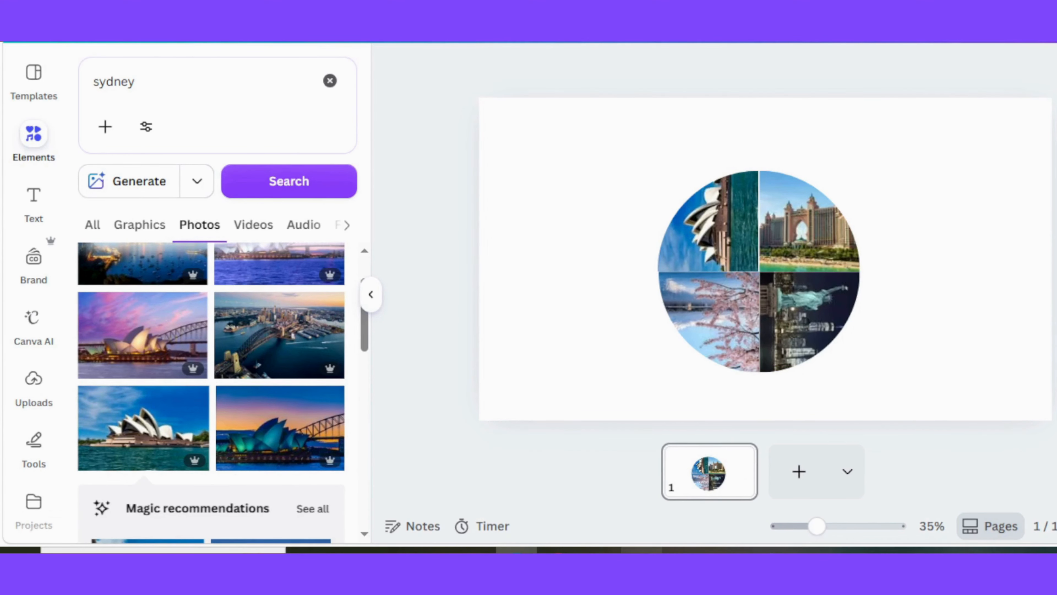
# Group the four photo frames and enlarge the circle toward the upper left until it extends beyond the page's top edge
pyautogui.click(642, 549)
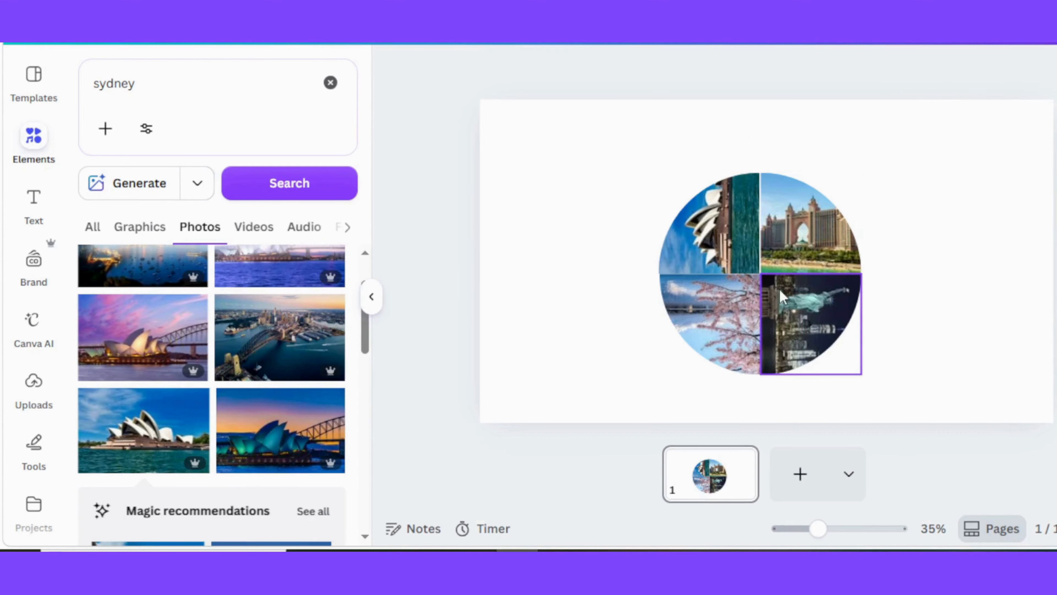
pyautogui.click(804, 292)
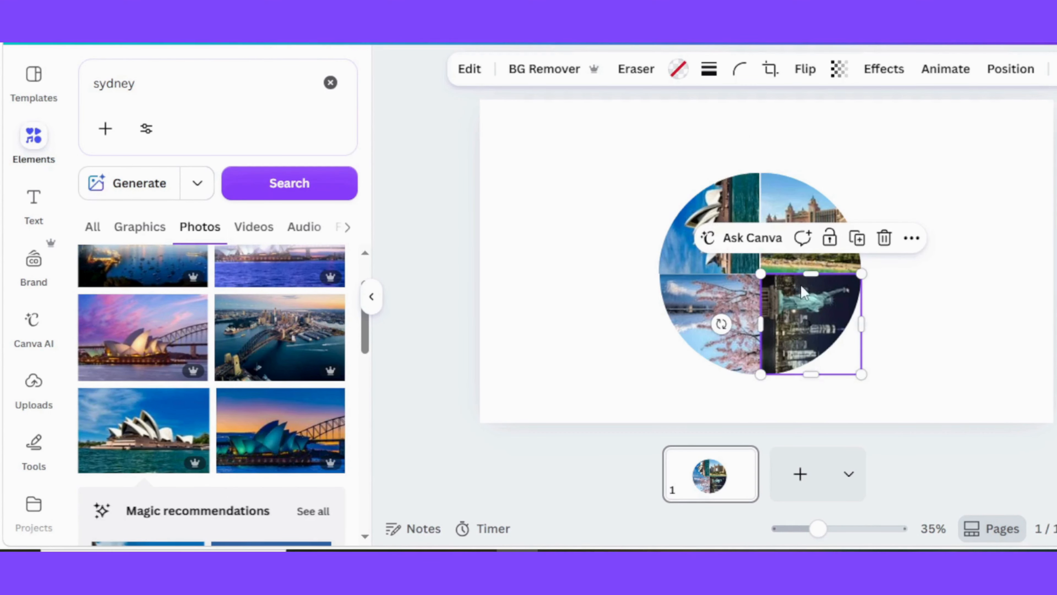
pyautogui.moveTo(633, 160); pyautogui.dragTo(911, 416)
pyautogui.click(705, 138)
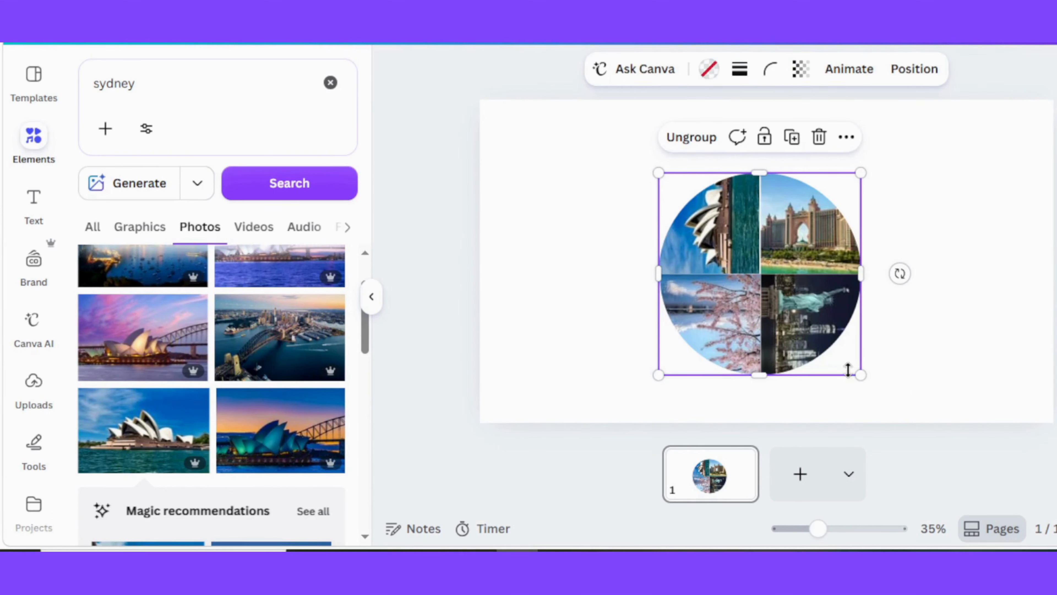
pyautogui.moveTo(661, 170); pyautogui.dragTo(531, 49)
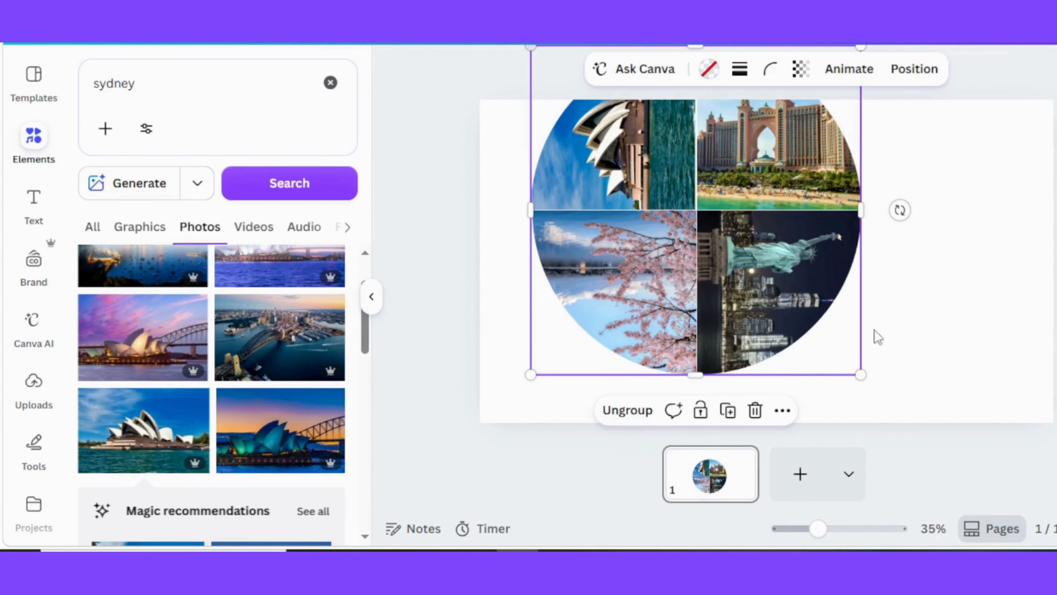
# Enlarge the grouped photo circle and shift it toward the lower left until only the Dubai quarter fills the page's left part
pyautogui.moveTo(860, 374); pyautogui.dragTo(883, 521)
pyautogui.moveTo(896, 247); pyautogui.dragTo(660, 354)
pyautogui.moveTo(700, 153); pyautogui.dragTo(762, 93)
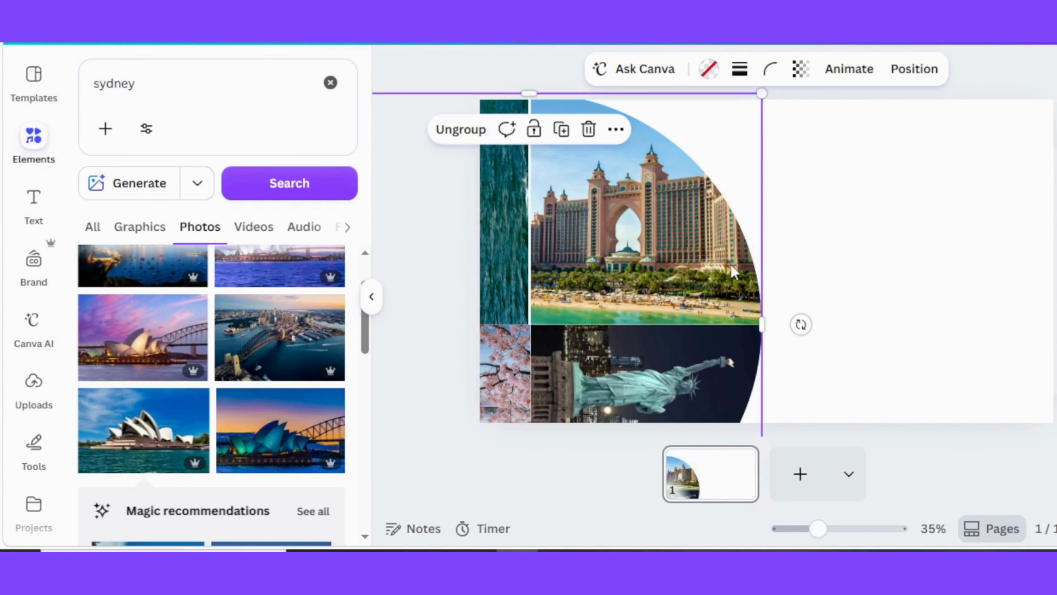
pyautogui.moveTo(704, 304); pyautogui.dragTo(739, 292)
pyautogui.moveTo(796, 534); pyautogui.dragTo(779, 529)
pyautogui.moveTo(774, 333); pyautogui.dragTo(741, 300)
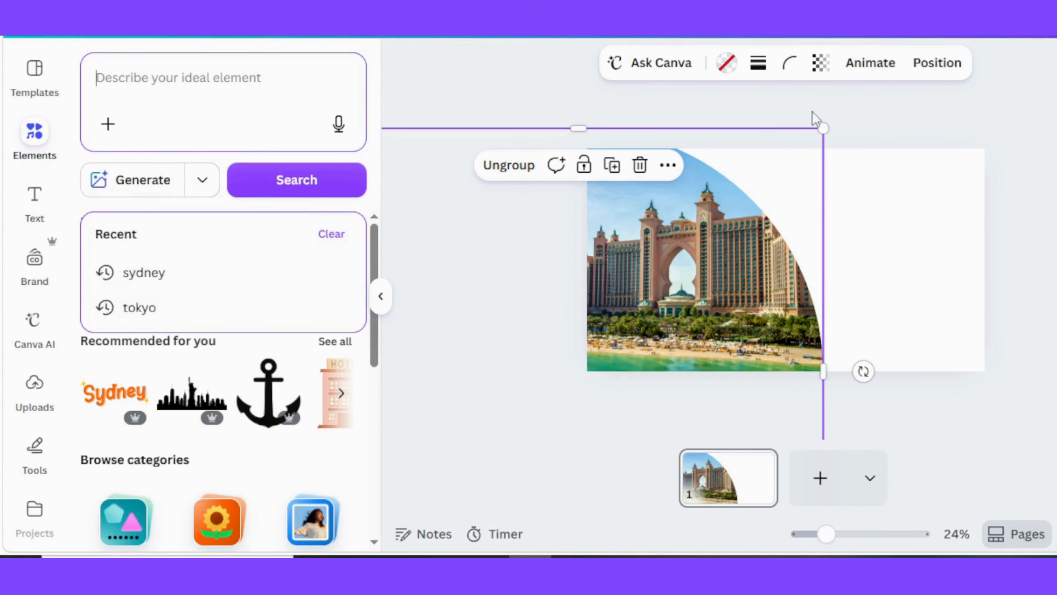
# Change the page background to the dark teal from the Opera House photo's colours
pyautogui.click(904, 221)
pyautogui.click(807, 66)
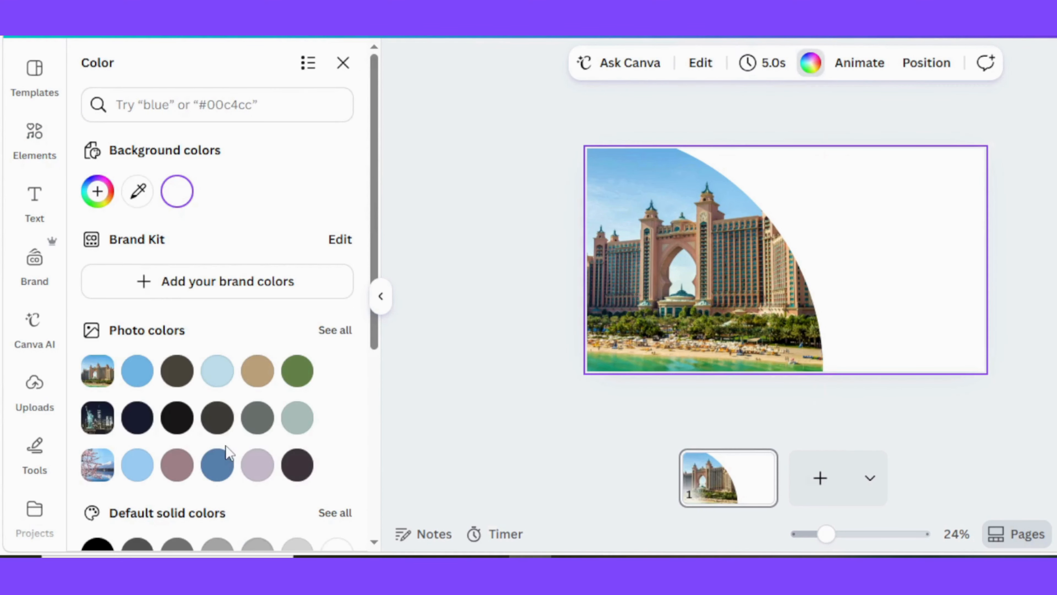
pyautogui.click(340, 338)
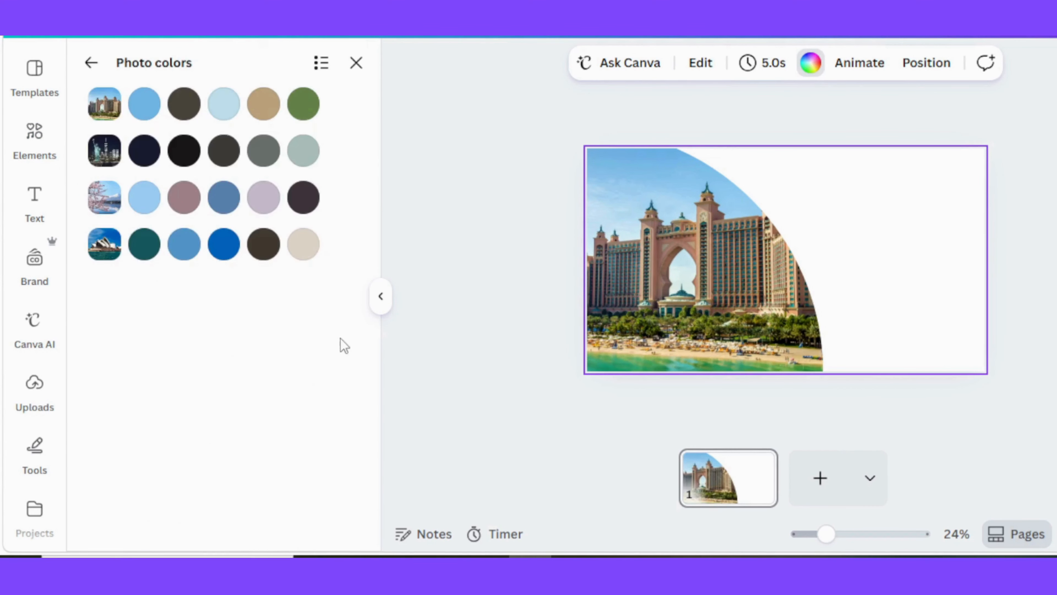
pyautogui.click(223, 245)
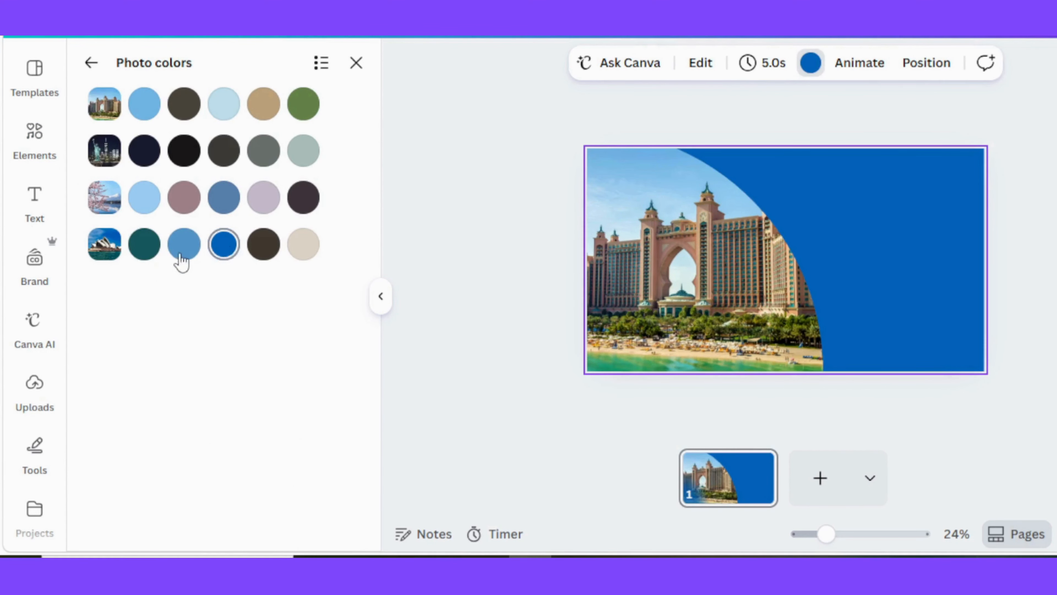
pyautogui.click(152, 248)
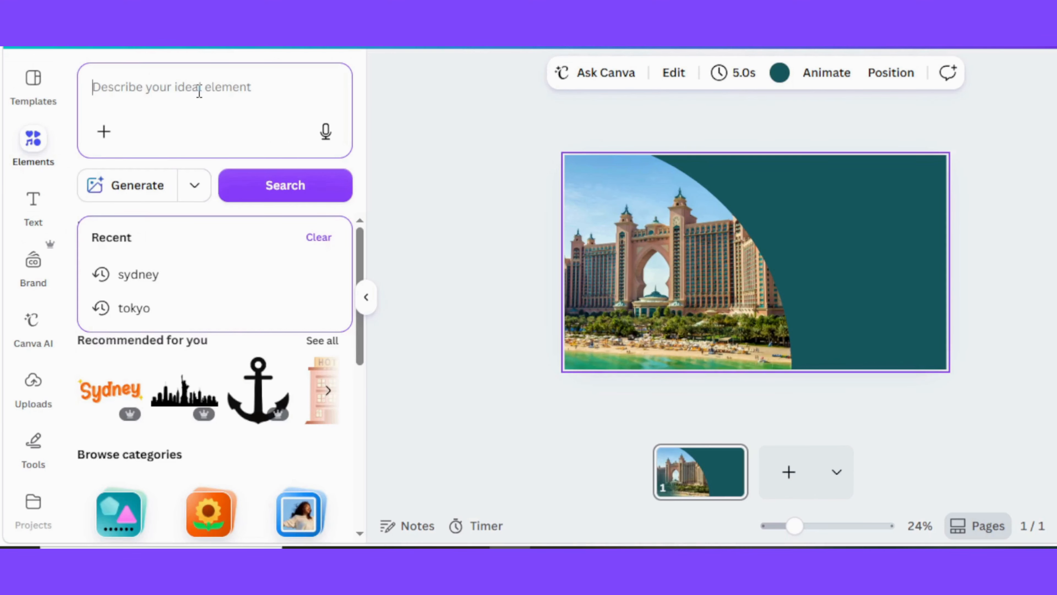
# Search the elements for "circle shape" and add the solid black circle to the page
pyautogui.write('circle shape')
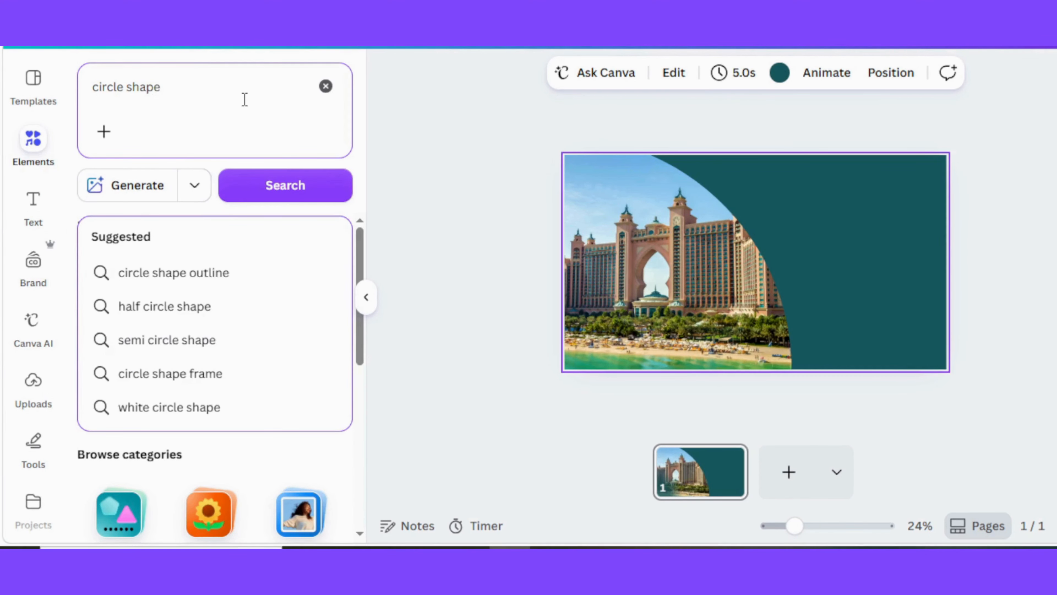
pyautogui.press('Return')
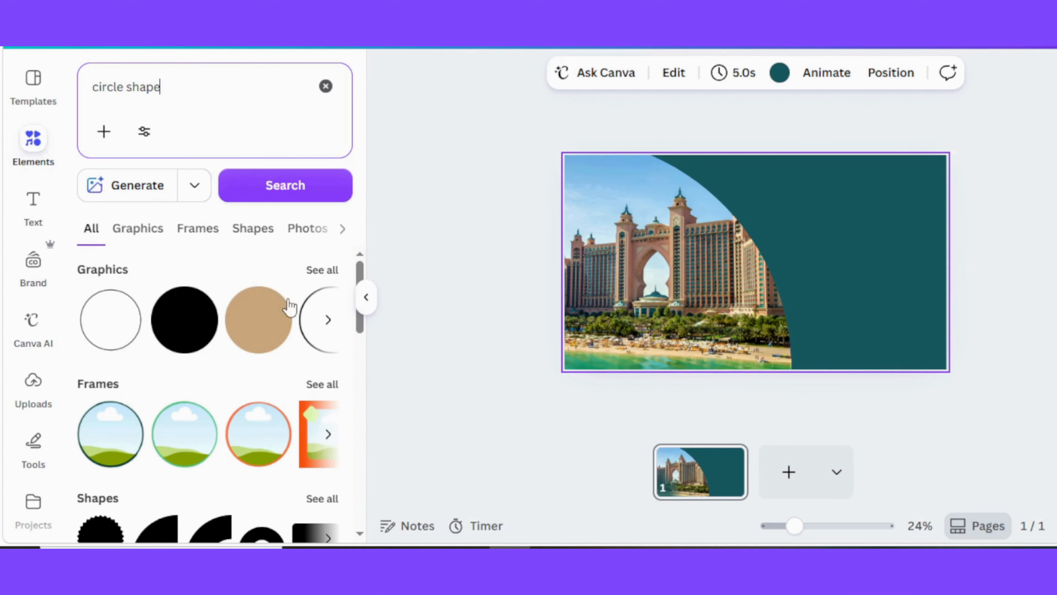
pyautogui.scroll(-2, 275, 309)
pyautogui.click(200, 270)
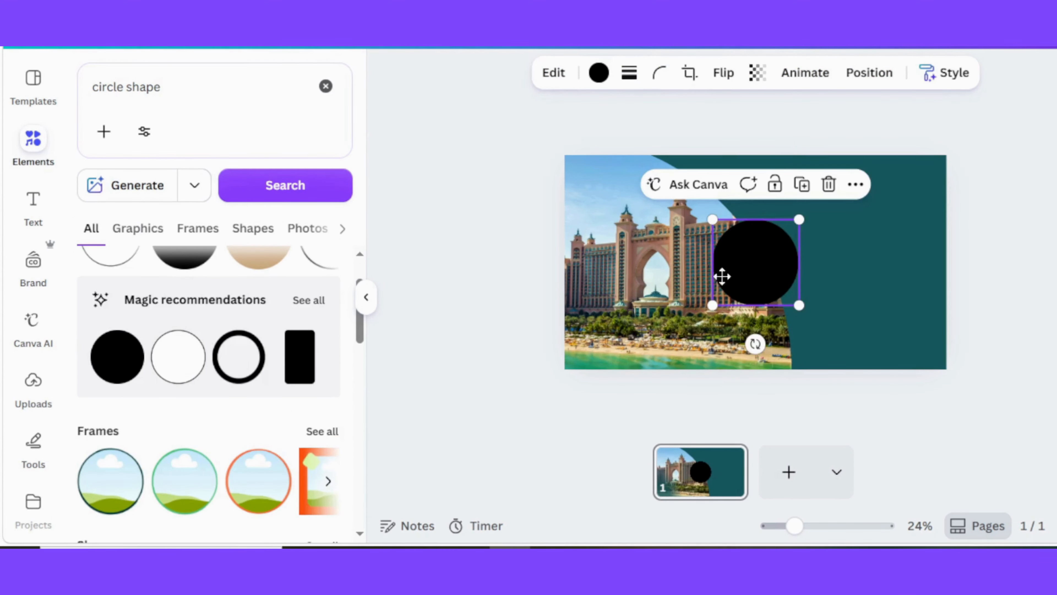
# Enlarge the black circle over the page's lower-left corner and recolour it dark teal to match the background
pyautogui.moveTo(722, 276); pyautogui.dragTo(631, 315)
pyautogui.moveTo(657, 362); pyautogui.dragTo(632, 367)
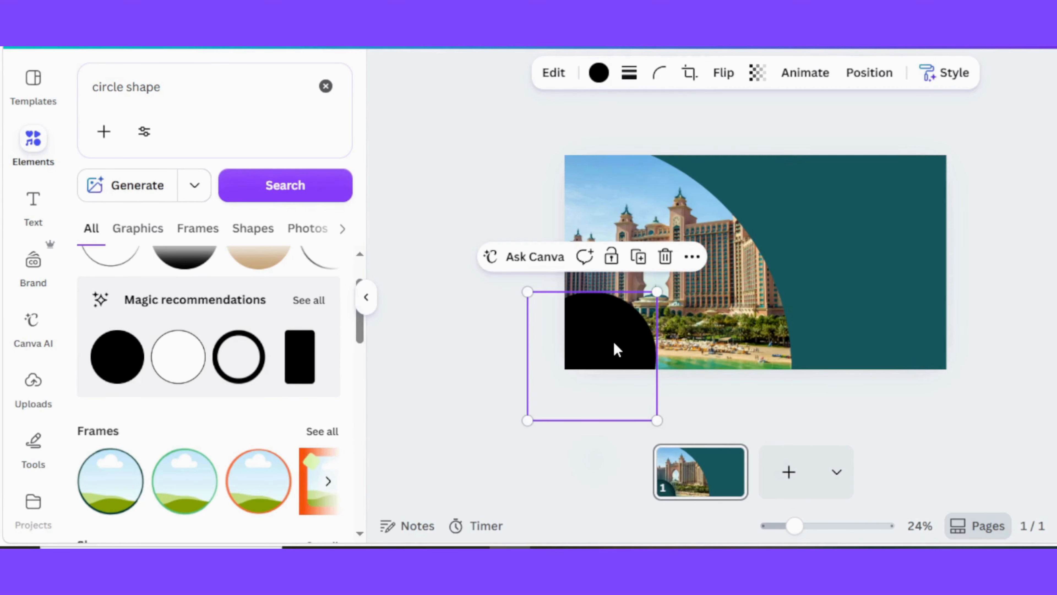
pyautogui.click(607, 81)
pyautogui.click(103, 259)
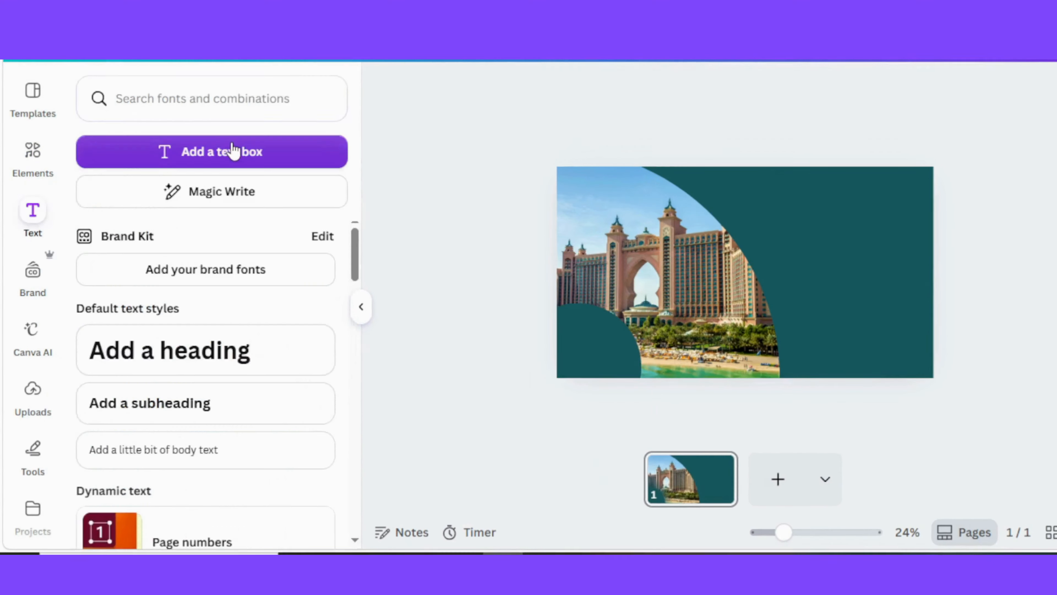
# Add a text box on the teal area beside the photo and replace its placeholder with "DUBAI"
pyautogui.click(234, 151)
pyautogui.moveTo(759, 271); pyautogui.dragTo(848, 236)
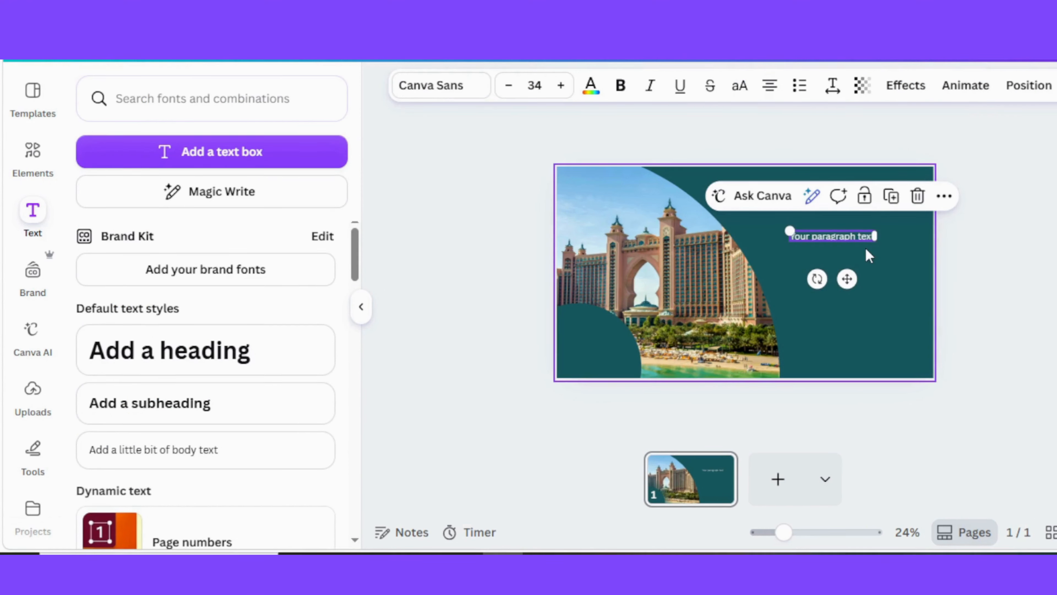
pyautogui.doubleClick(838, 236)
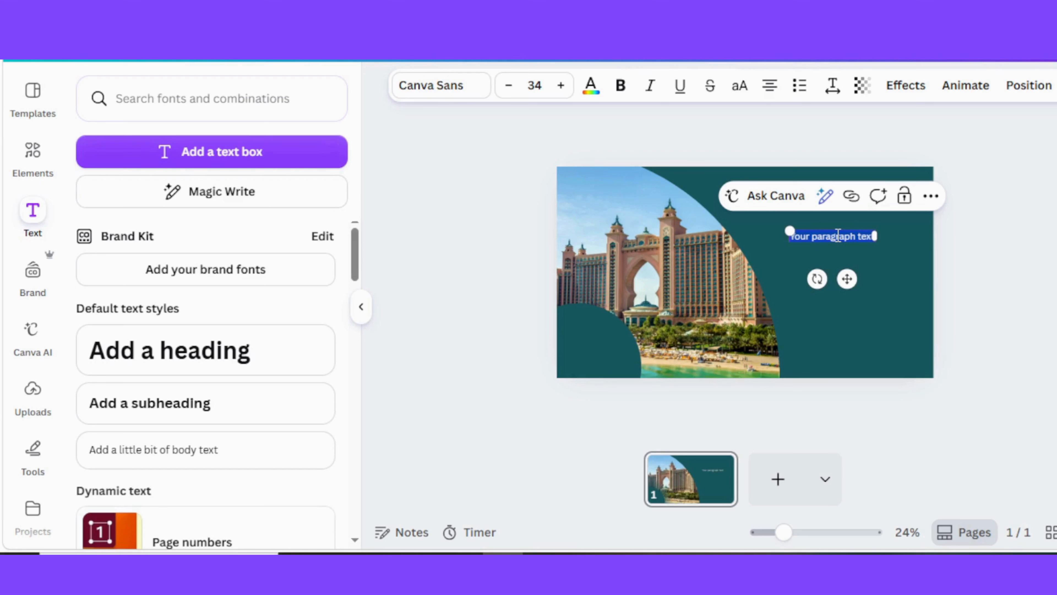
pyautogui.press('BackSpace')
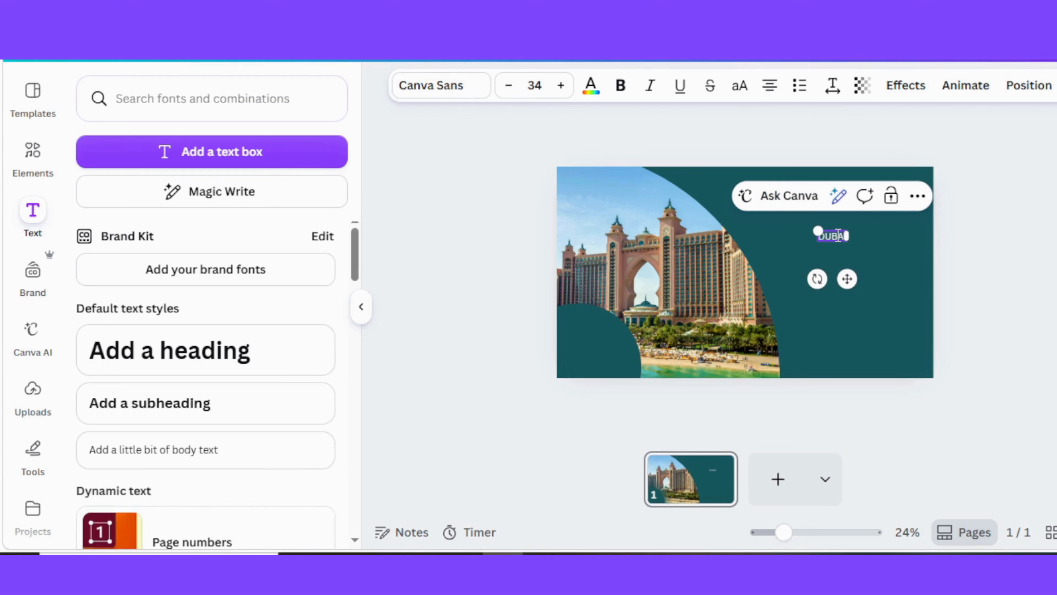
# Set the DUBAI text's font size to 80
pyautogui.click(533, 85)
pyautogui.scroll(-2, 522, 325)
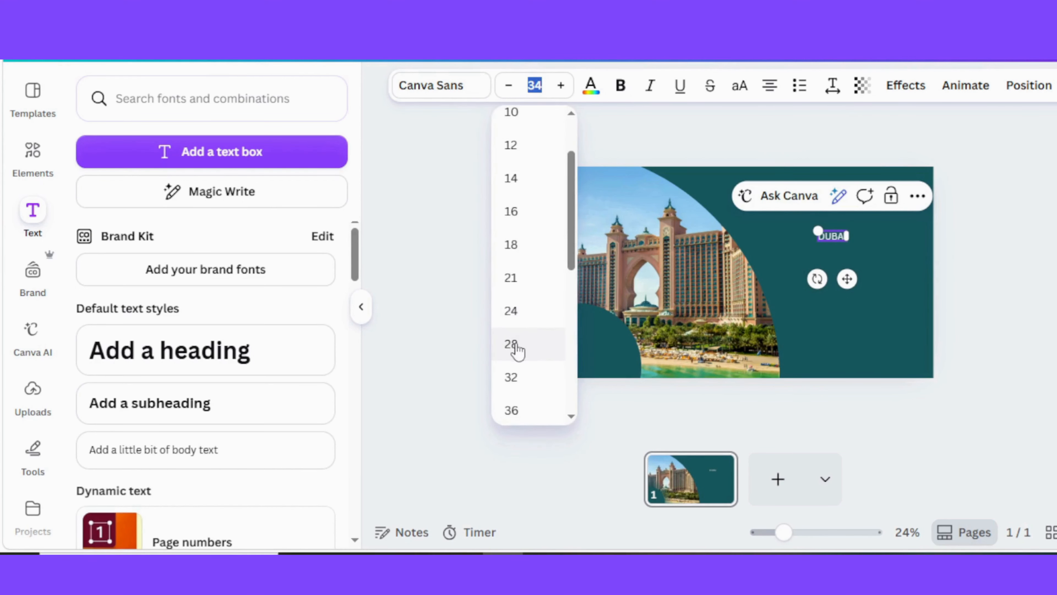
pyautogui.click(523, 350)
pyautogui.click(535, 86)
pyautogui.scroll(-5, 521, 325)
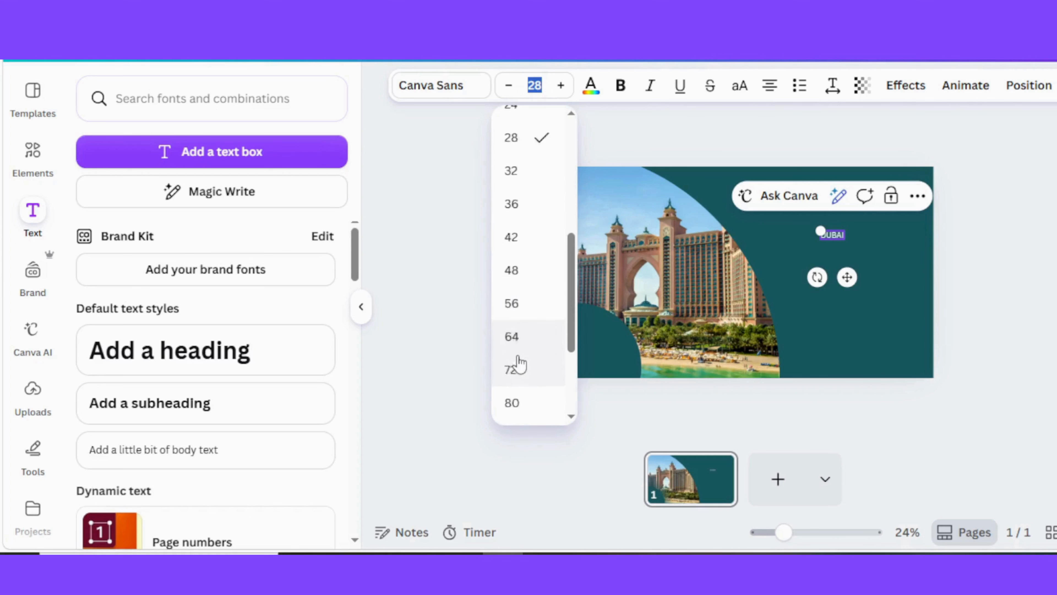
pyautogui.click(517, 354)
# Change the DUBAI text's font to Anton
pyautogui.click(451, 93)
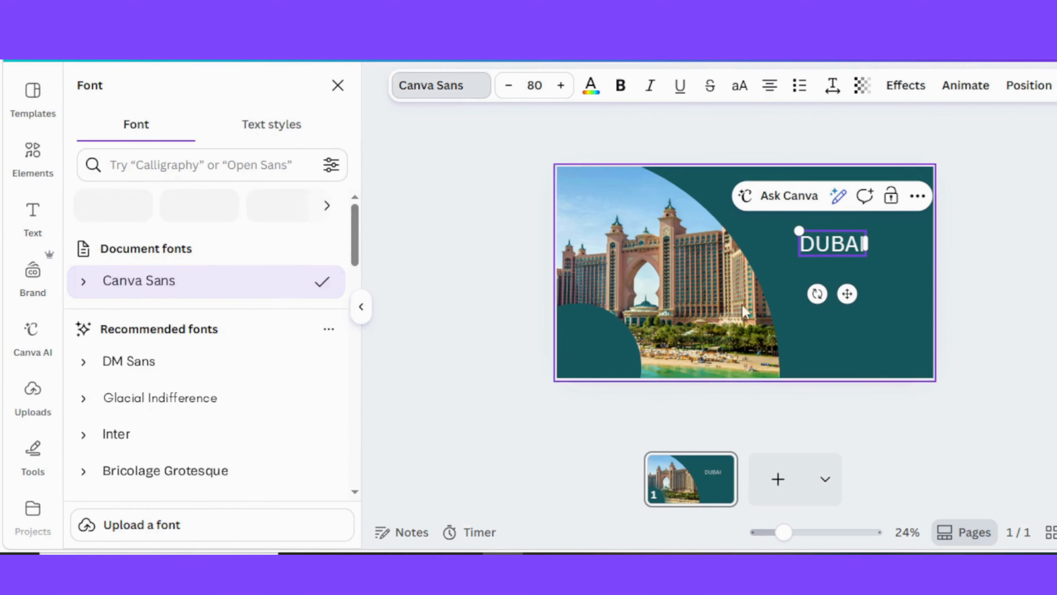
pyautogui.scroll(-3, 218, 337)
pyautogui.scroll(-5, 191, 337)
pyautogui.click(167, 326)
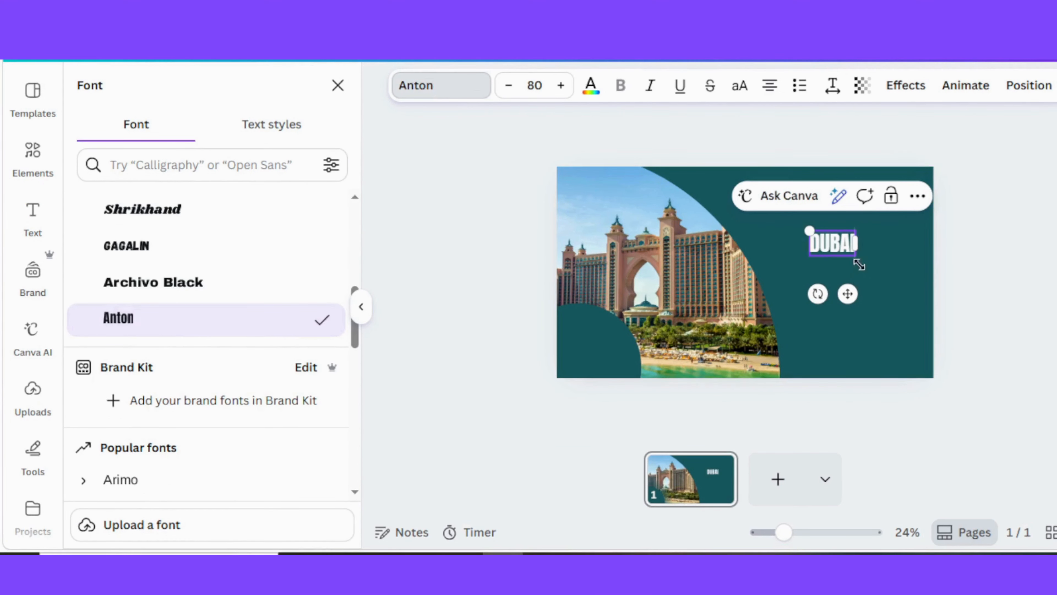
pyautogui.click(909, 264)
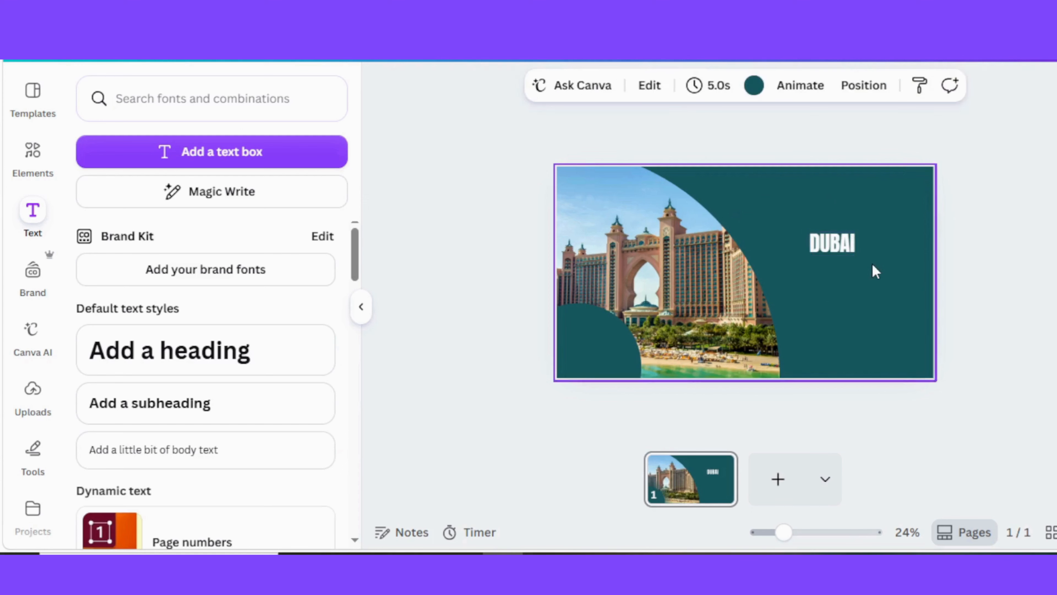
# Move the DUBAI heading up and fill the text box below, at size 48, with the description starting "Dubai is a city where futuristic skyscrapers"
pyautogui.moveTo(845, 249); pyautogui.dragTo(845, 229)
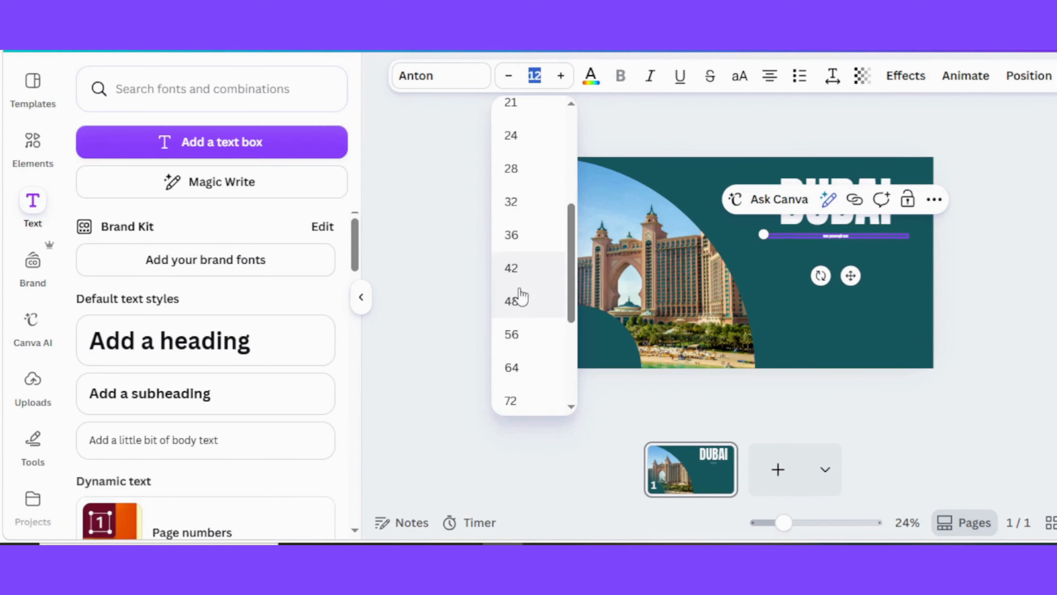
pyautogui.click(519, 308)
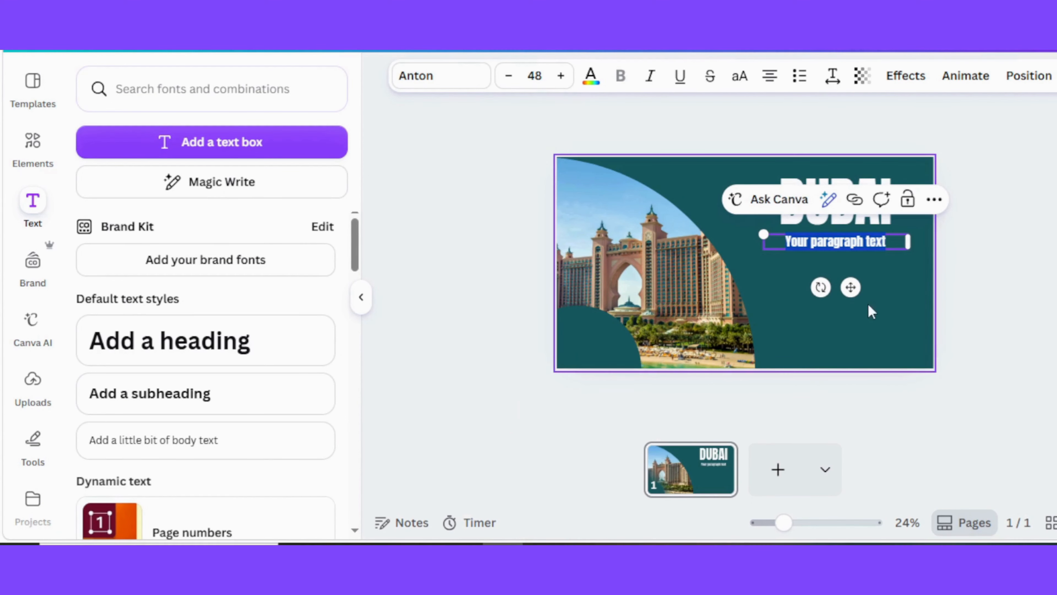
pyautogui.write("Dubai is a city where futuristic skyscrapers meet golden deserts. Famous for the Burj Khalifa, luxury shopping, and world-class attractions, it offers unforgettable experiences. From desert safaris to beautiful beaches, there's something for everyone.")
# Shrink the Dubai description to size 28.7, place it under the heading and set its font to Canva Sans
pyautogui.moveTo(908, 405); pyautogui.dragTo(850, 336)
pyautogui.moveTo(850, 285)
pyautogui.mouseDown()
pyautogui.moveTo(909, 297)
pyautogui.moveTo(867, 290)
pyautogui.mouseUp()
pyautogui.click(872, 323)
pyautogui.click(418, 74)
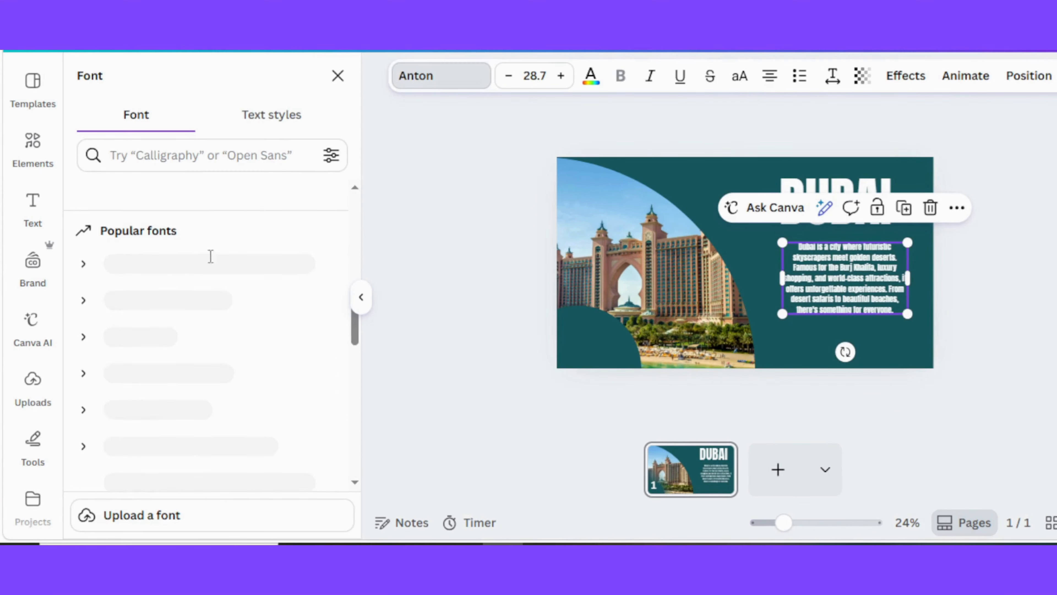
pyautogui.click(180, 308)
pyautogui.click(863, 248)
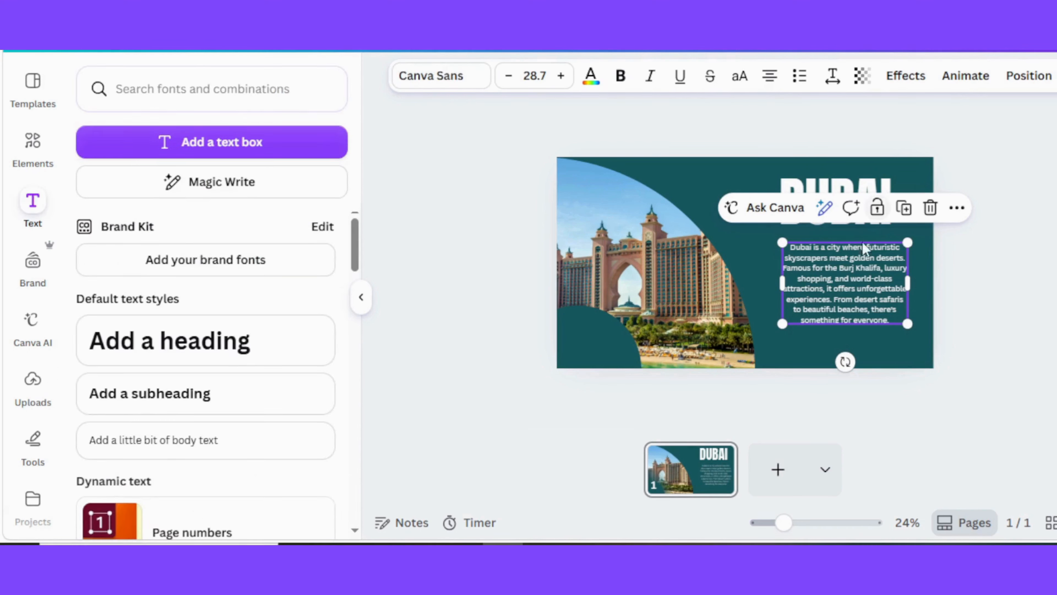
# Enlarge the DUBAI heading to size 218 and shift the description slightly left beneath it
pyautogui.click(985, 281)
pyautogui.click(859, 192)
pyautogui.moveTo(909, 234); pyautogui.dragTo(867, 218)
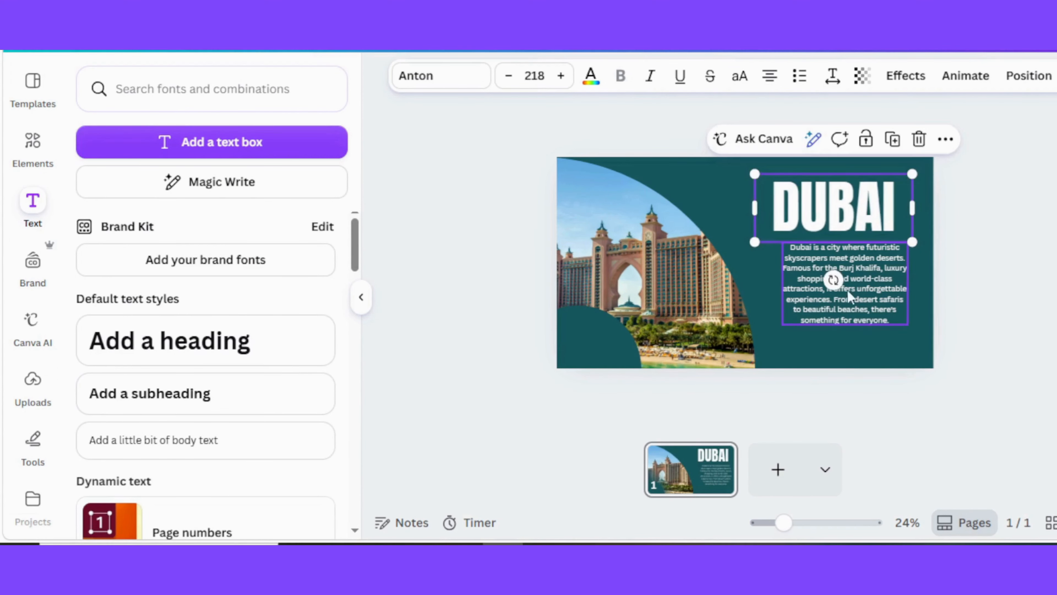
pyautogui.click(862, 290)
pyautogui.moveTo(866, 288); pyautogui.dragTo(862, 288)
pyautogui.click(1047, 288)
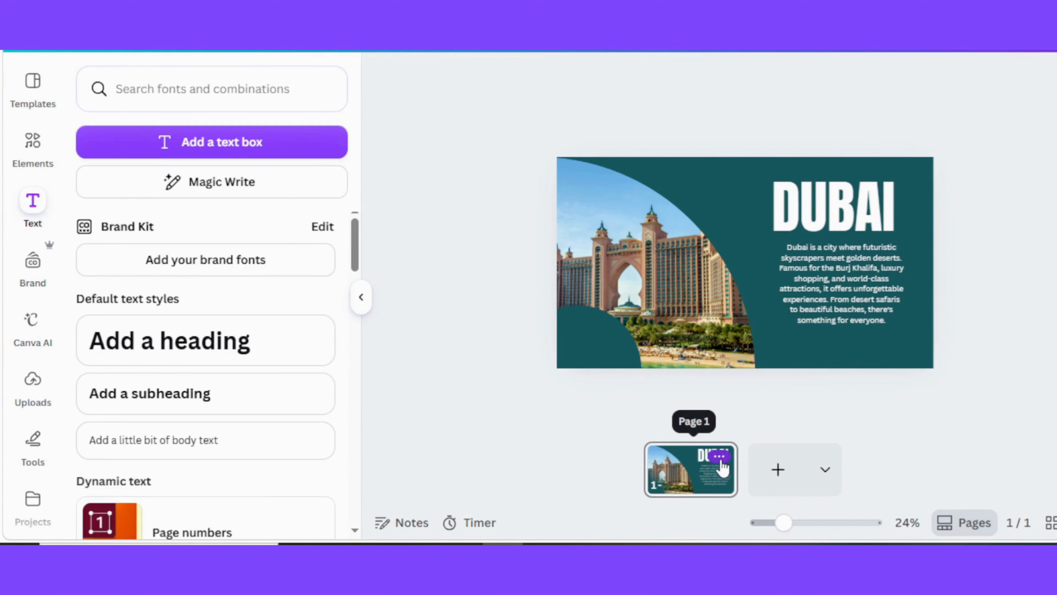
# Duplicate the Dubai page and rotate the copy's photo circle a quarter turn clockwise to bring the Sydney photo onto the page
pyautogui.click(720, 458)
pyautogui.click(815, 188)
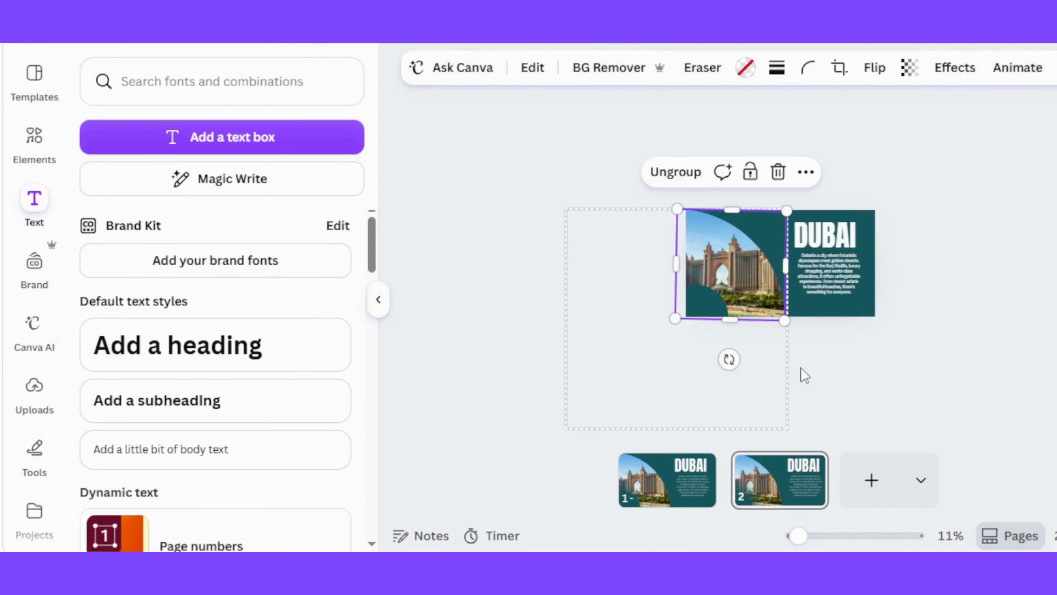
pyautogui.click(911, 359)
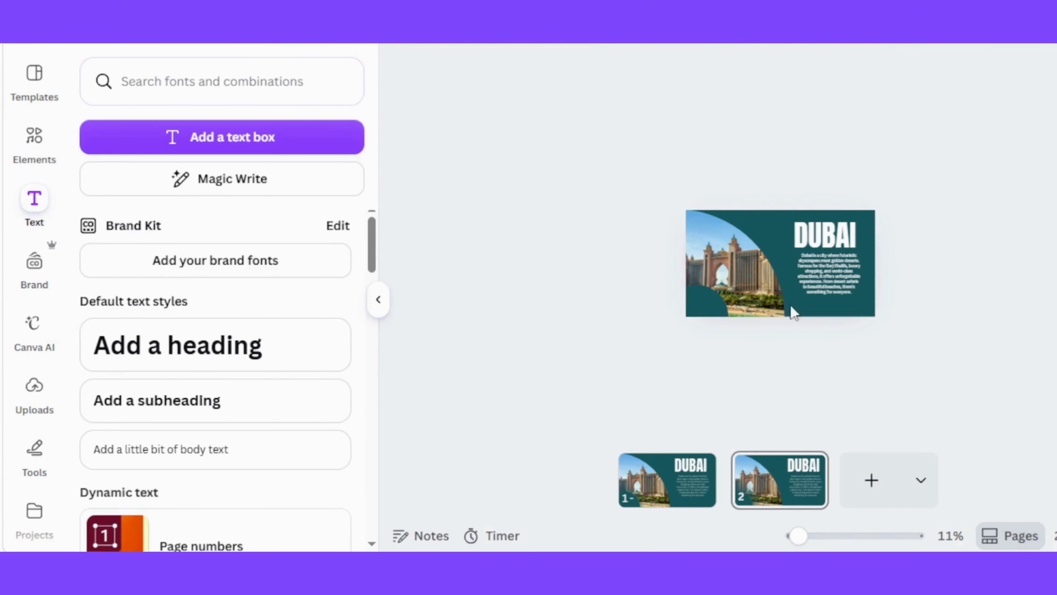
pyautogui.doubleClick(744, 220)
pyautogui.click(942, 355)
pyautogui.click(767, 229)
pyautogui.moveTo(827, 320); pyautogui.dragTo(678, 398)
pyautogui.moveTo(798, 536); pyautogui.dragTo(828, 537)
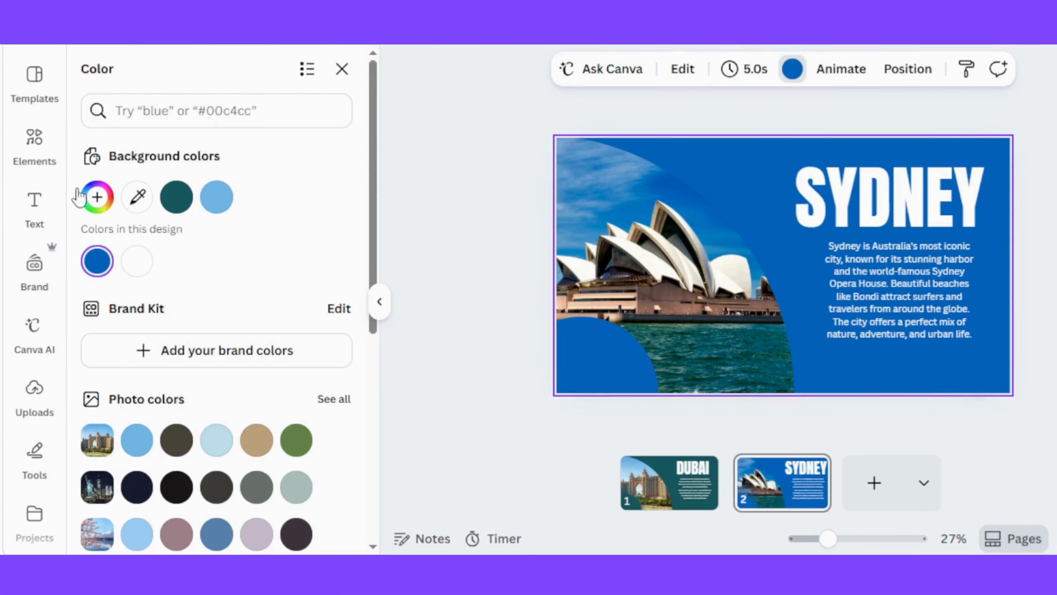
# Recolour the Sydney page's background and corner circle with the medium blue from the Opera House photo's colours
pyautogui.click(335, 399)
pyautogui.click(223, 203)
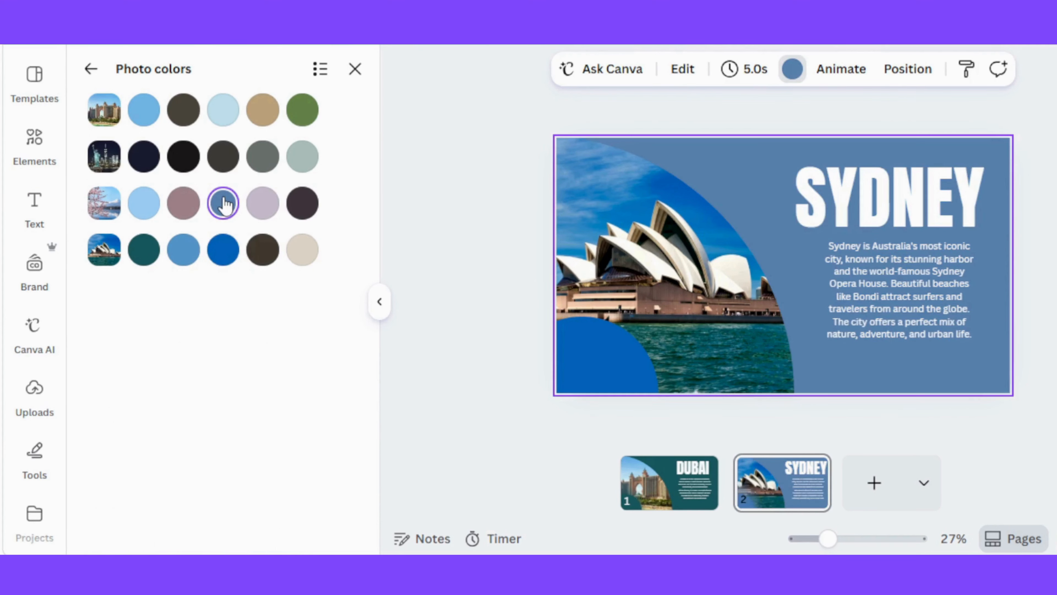
pyautogui.click(183, 250)
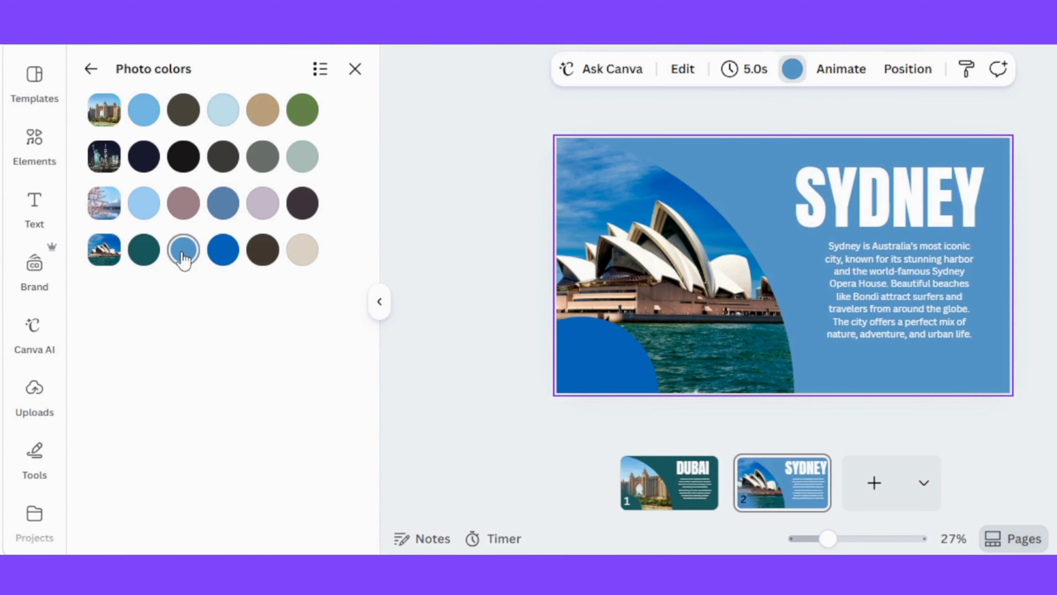
pyautogui.click(619, 387)
pyautogui.click(185, 254)
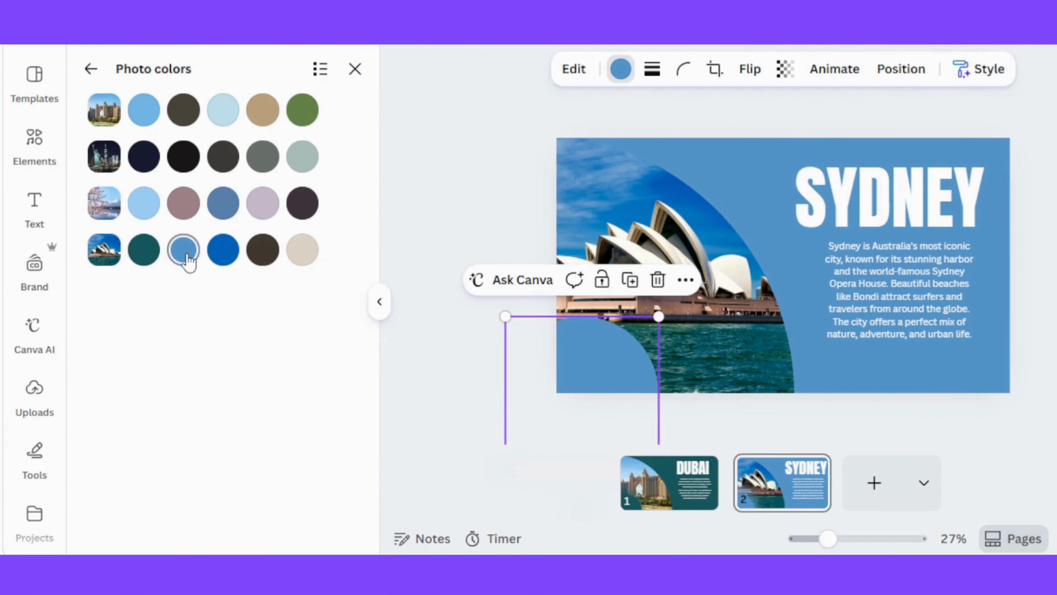
pyautogui.click(1048, 391)
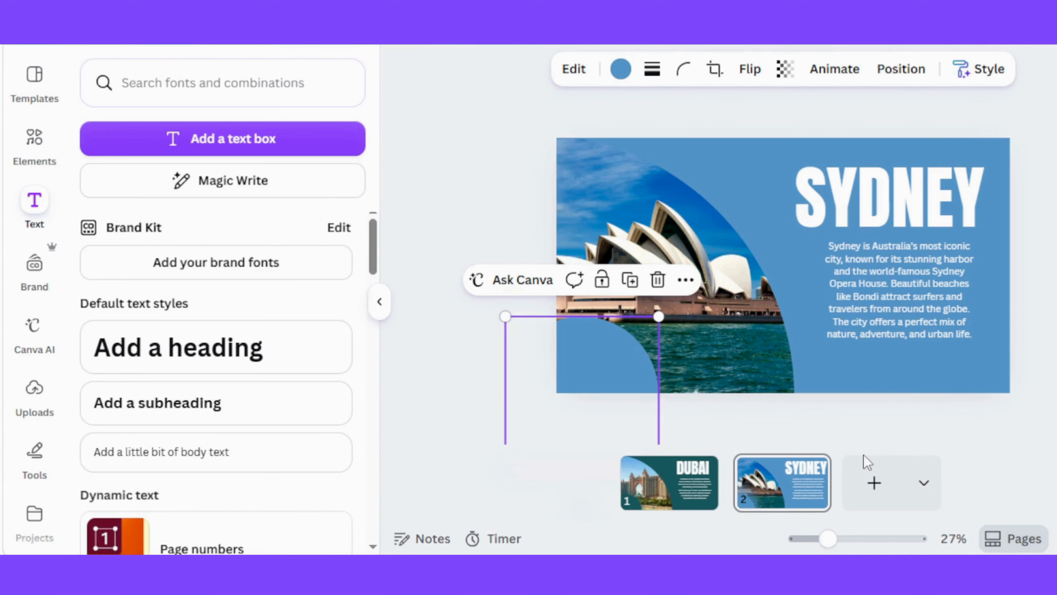
# Duplicate the Sydney page as page 3
pyautogui.click(819, 471)
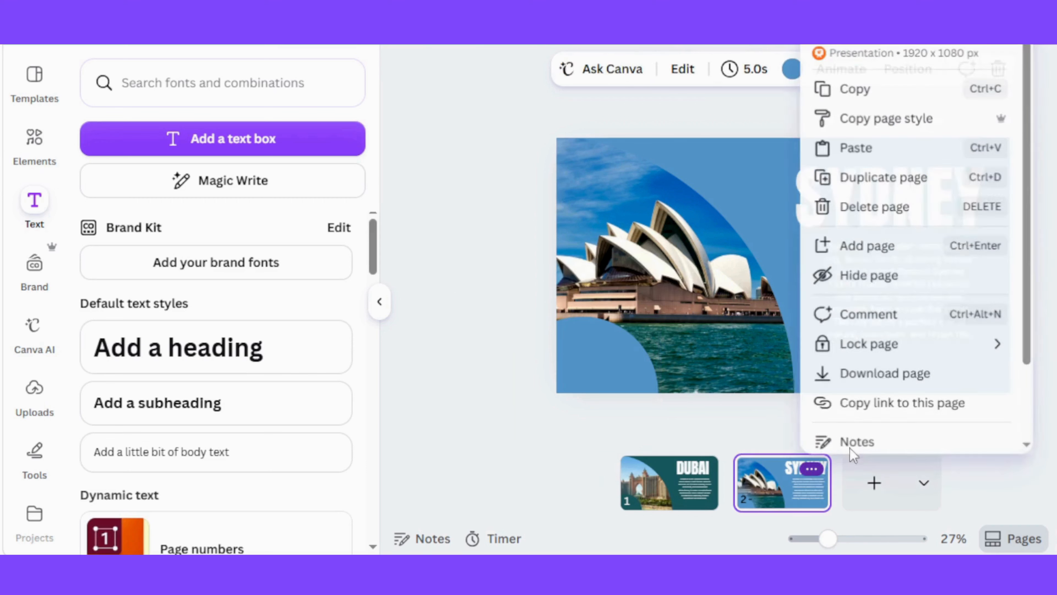
pyautogui.click(882, 175)
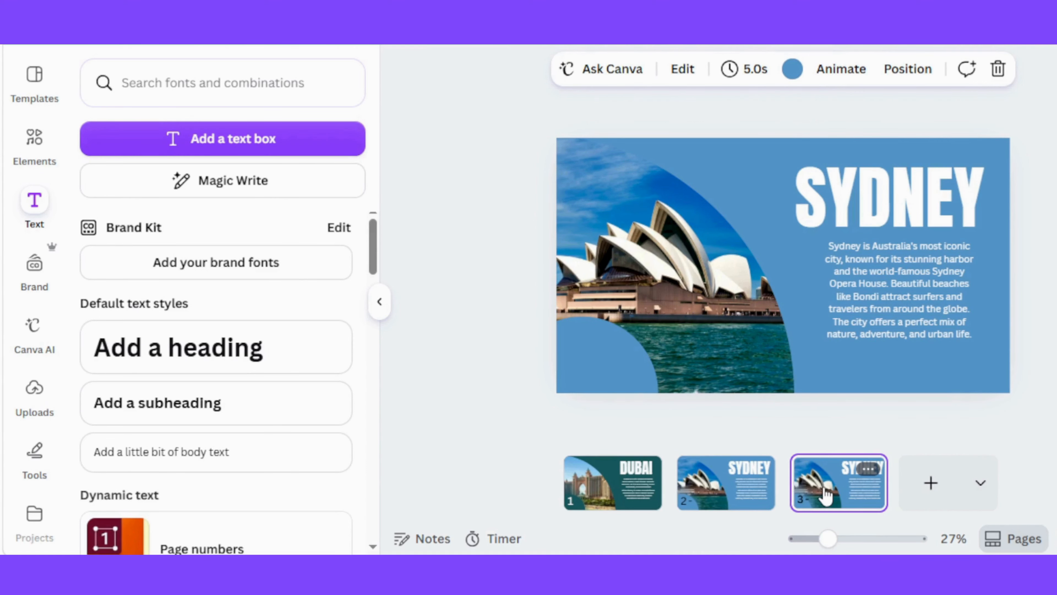
pyautogui.moveTo(827, 541); pyautogui.dragTo(812, 542)
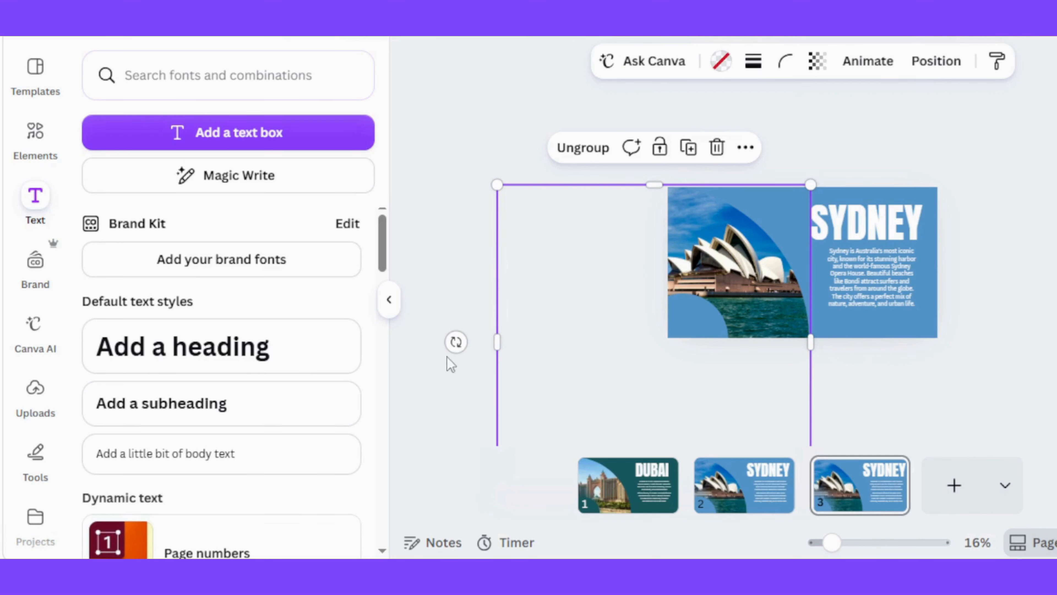
# Rotate page 3's photo circle a quarter turn clockwise to bring in the Mount Fuji photo and shift that photo left within its frame
pyautogui.moveTo(457, 342); pyautogui.dragTo(649, 117)
pyautogui.doubleClick(755, 289)
pyautogui.moveTo(790, 306); pyautogui.dragTo(730, 307)
pyautogui.click(1028, 377)
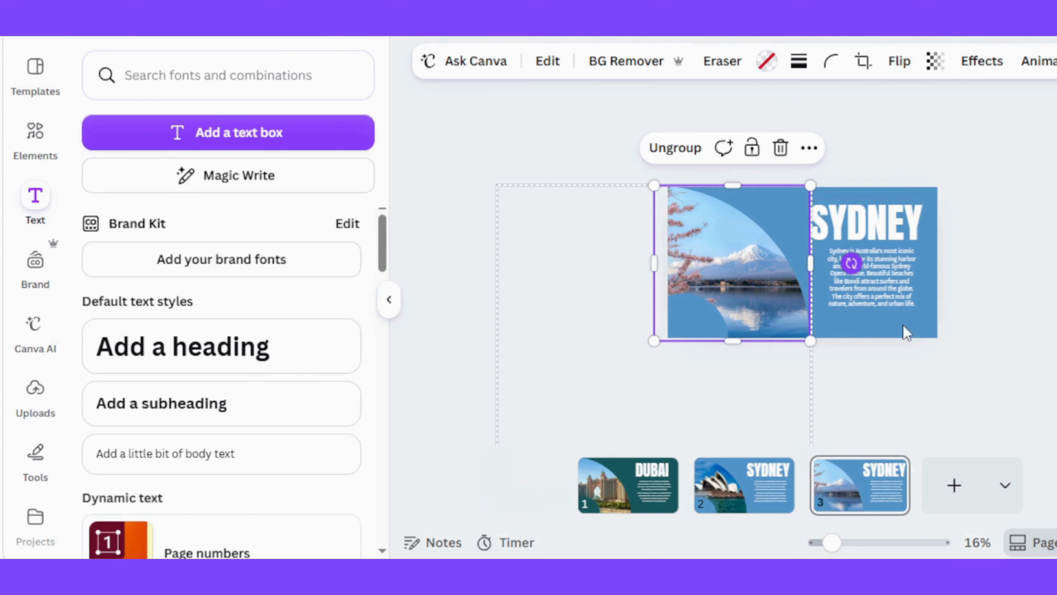
pyautogui.press('Escape')
# Replace the SYDNEY heading on page 3 with TOKYO
pyautogui.click(889, 238)
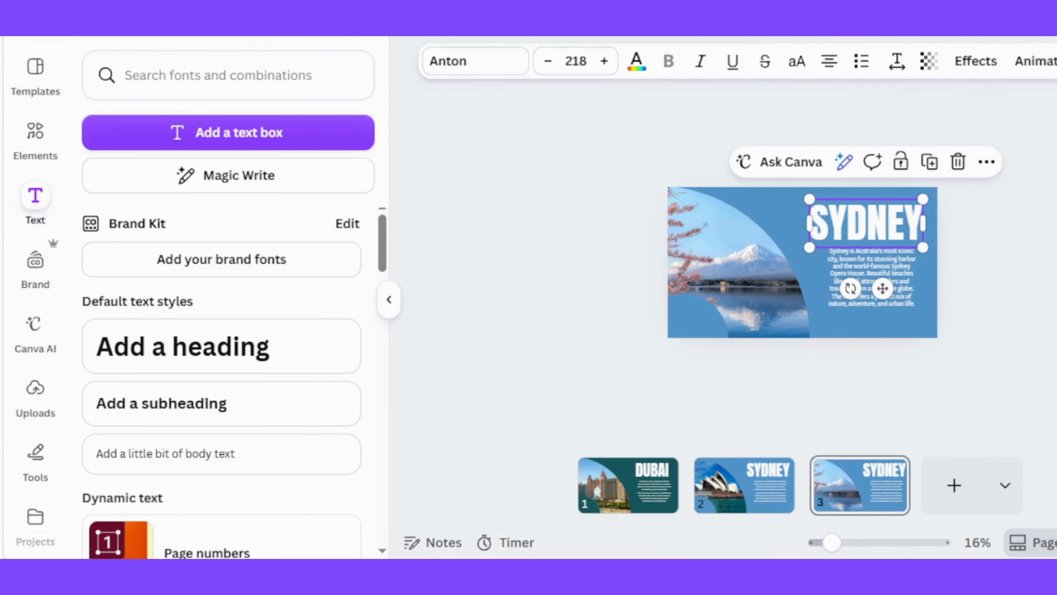
pyautogui.moveTo(830, 543); pyautogui.dragTo(846, 542)
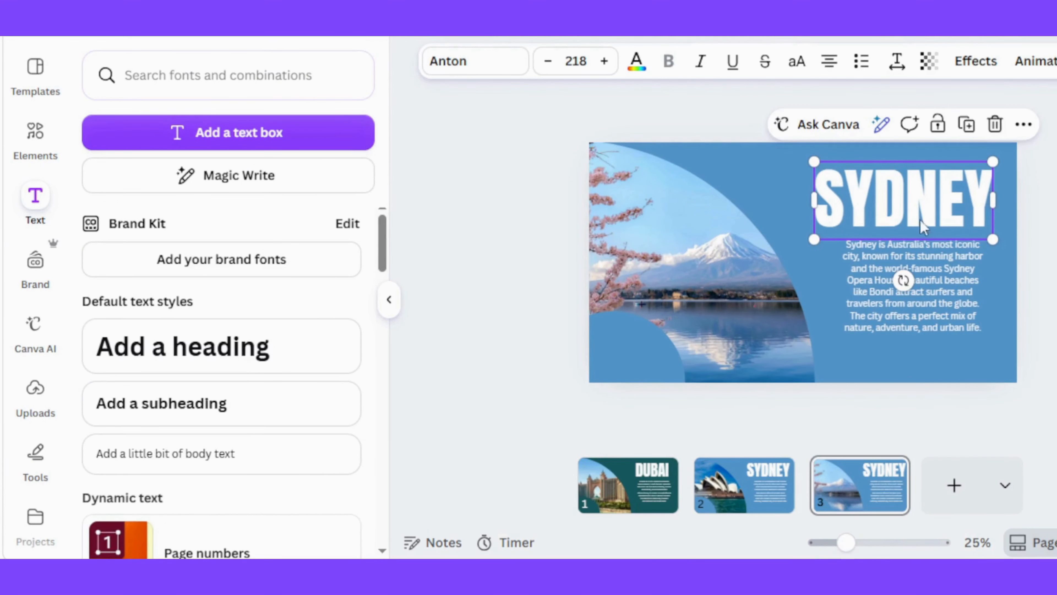
pyautogui.click(915, 205)
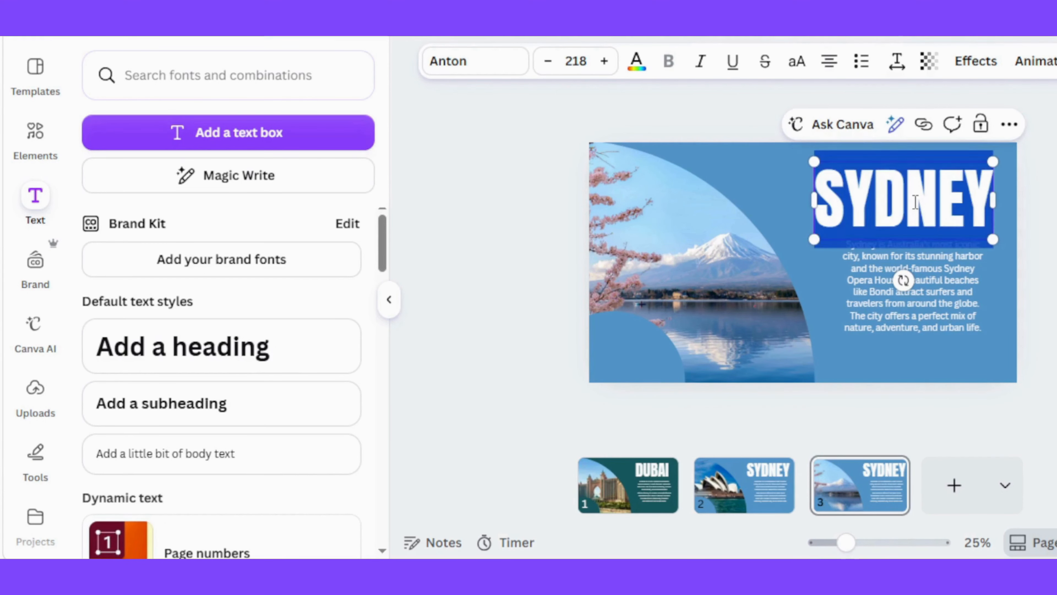
pyautogui.doubleClick(983, 214)
pyautogui.write('TOKY')
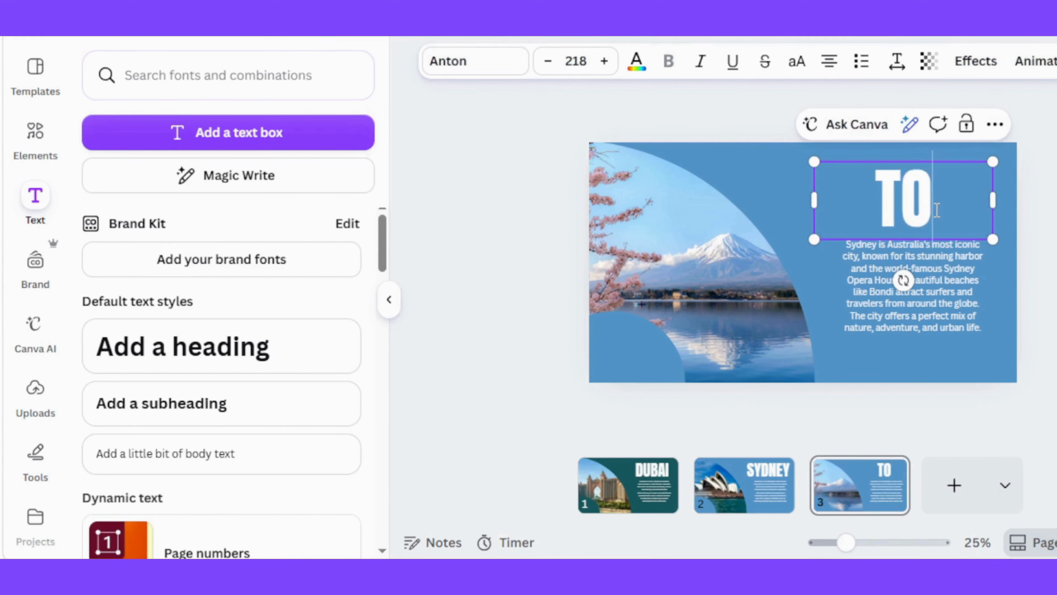
pyautogui.write('O')
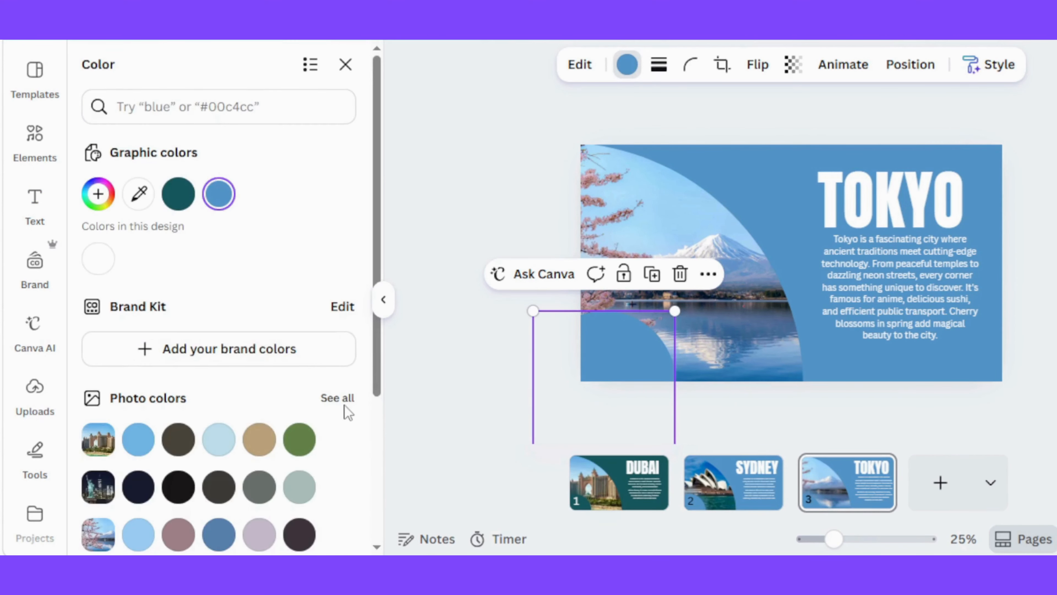
# Recolour the Tokyo page's corner circle and background with the dusty mauve from the Mount Fuji photo's colours
pyautogui.click(339, 399)
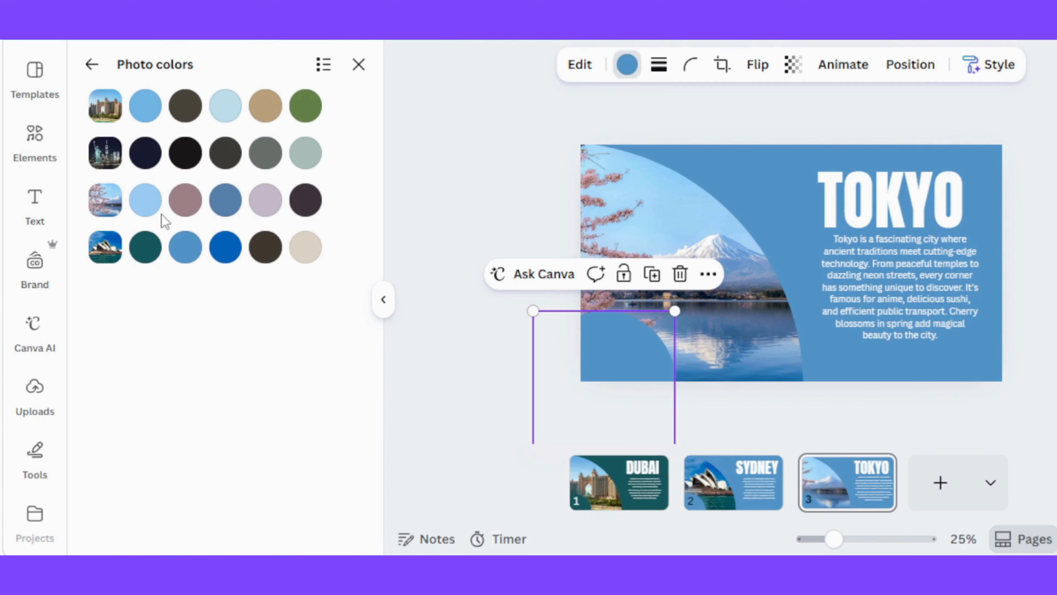
pyautogui.click(186, 201)
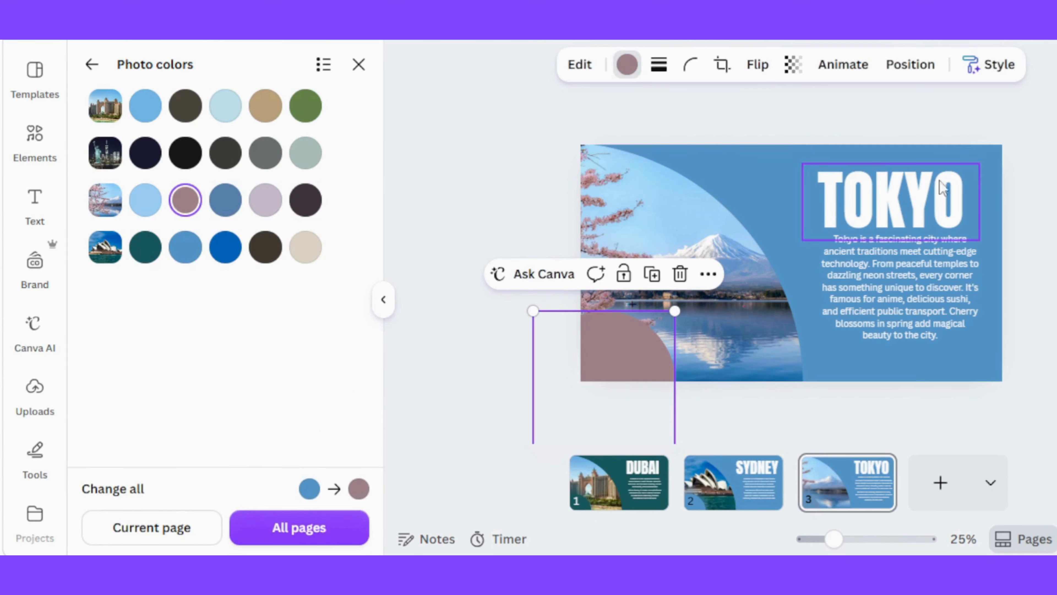
pyautogui.click(970, 356)
pyautogui.click(186, 200)
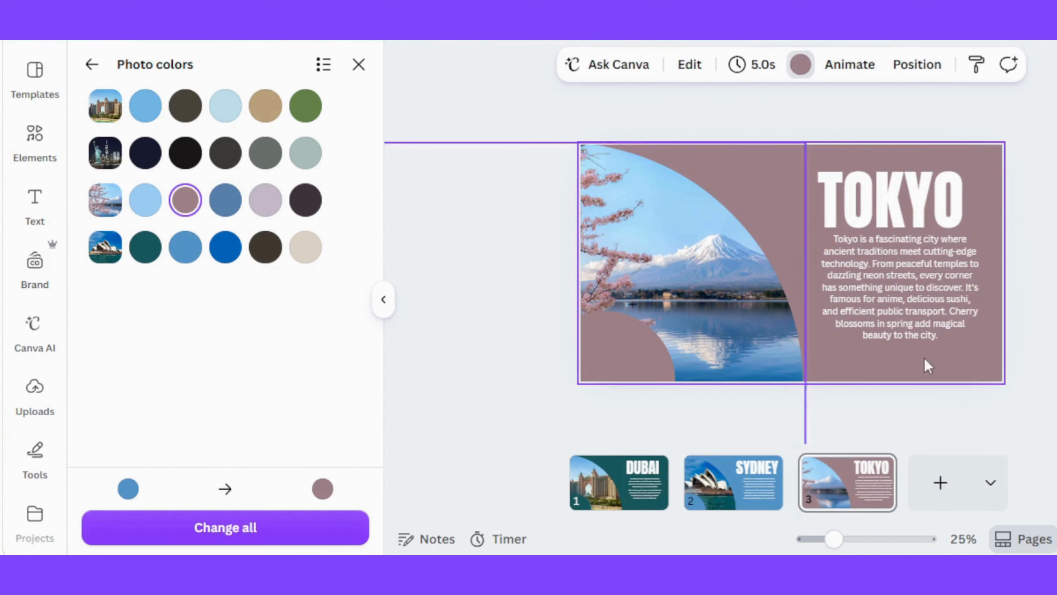
pyautogui.press('Escape')
# Duplicate the Tokyo page and rotate the copy's photo circle a quarter turn clockwise to bring the New York photo onto the page
pyautogui.click(879, 466)
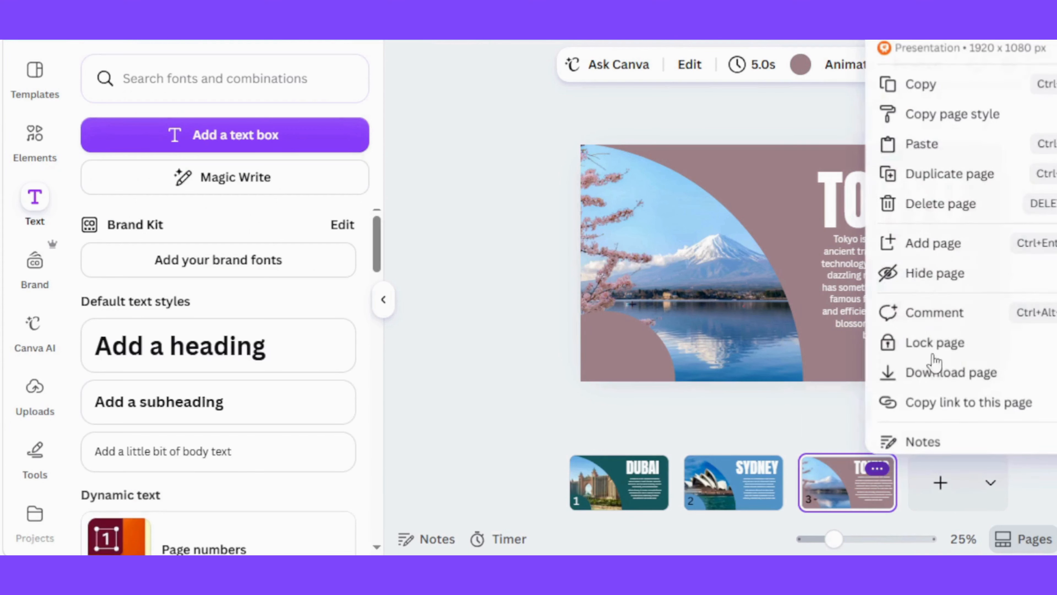
pyautogui.click(926, 175)
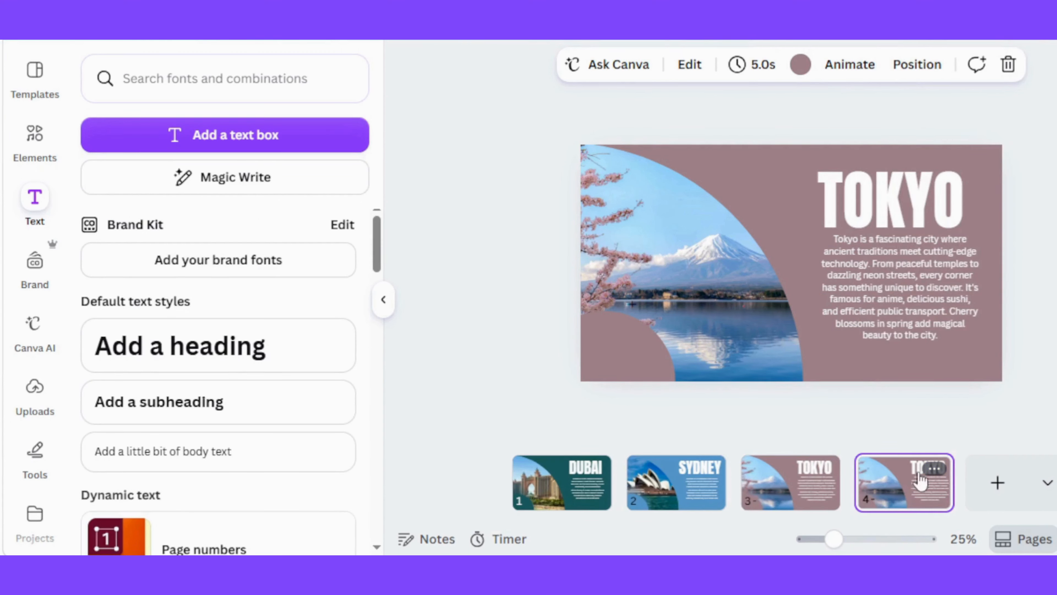
pyautogui.moveTo(834, 538); pyautogui.dragTo(822, 539)
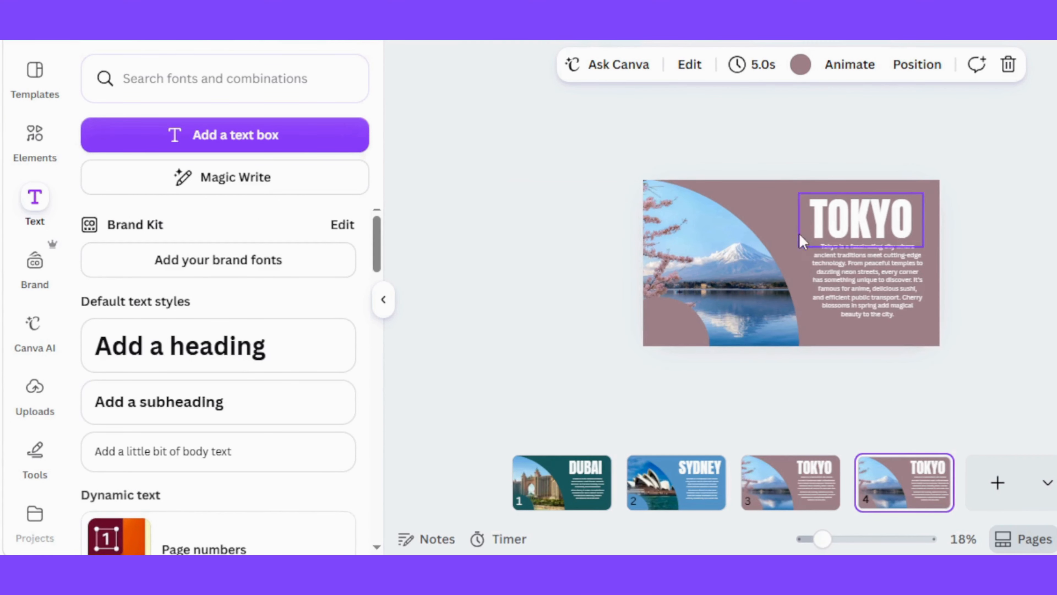
pyautogui.click(786, 243)
pyautogui.moveTo(414, 351); pyautogui.dragTo(629, 105)
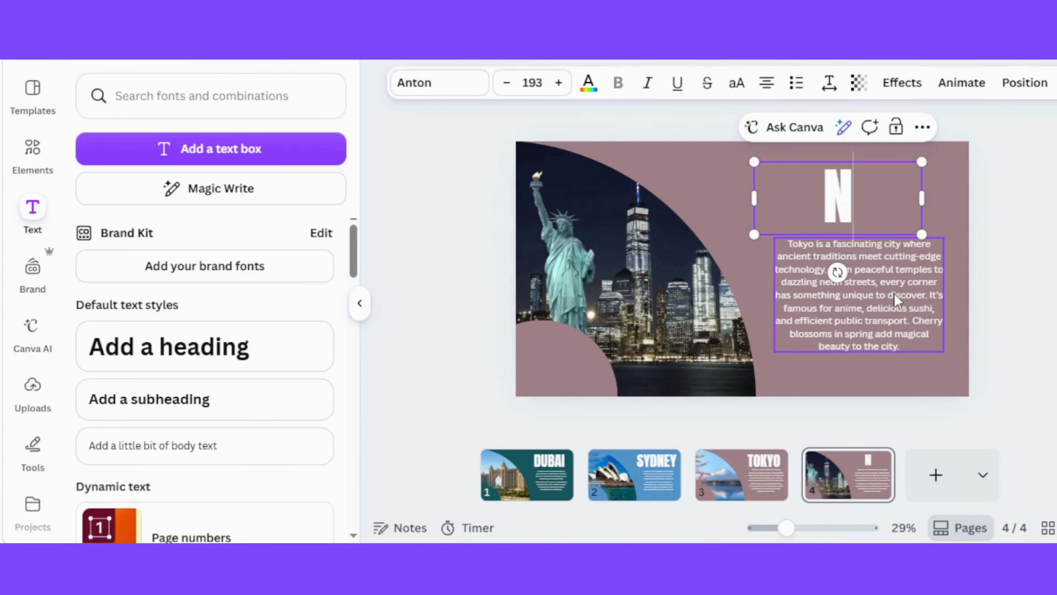
# Replace the heading on page 4 with NYC
pyautogui.press('BackSpace')
pyautogui.write('NYC')
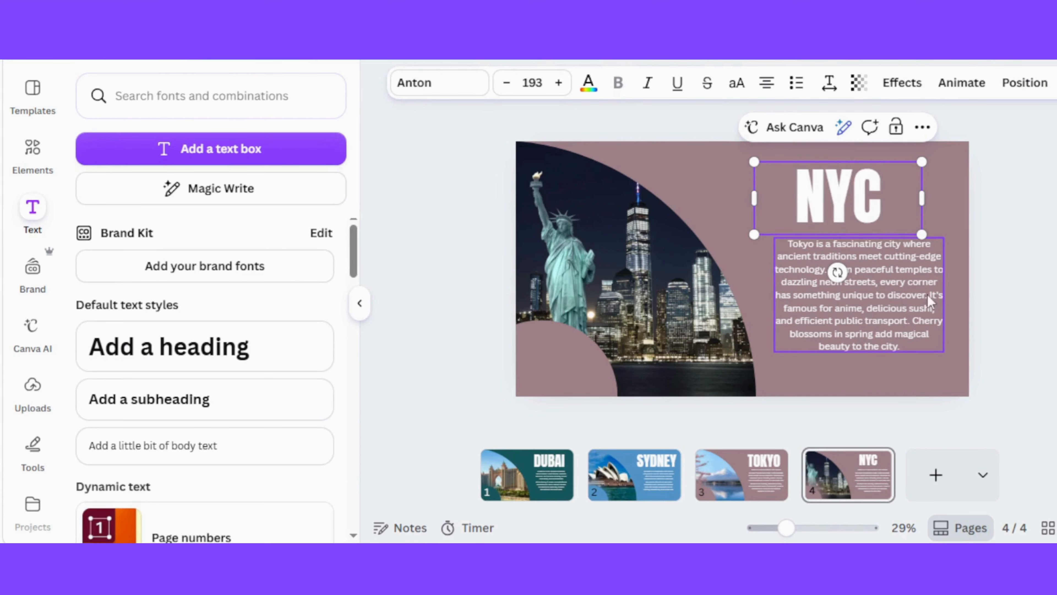
pyautogui.click(1015, 279)
pyautogui.click(883, 225)
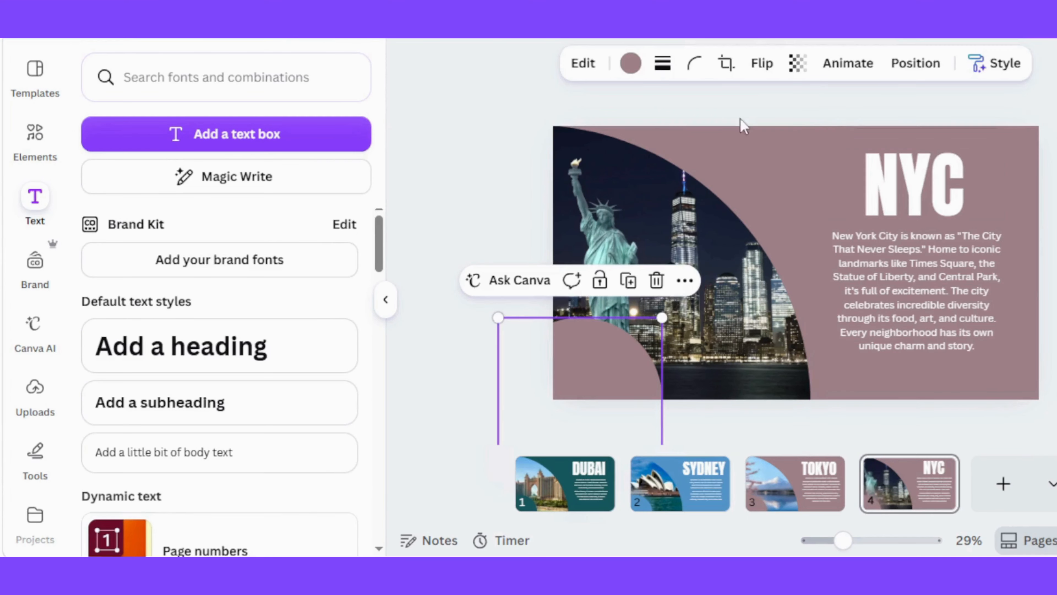
# Recolour the NYC page's corner circle and background with the dark charcoal grey from the New York photo's colours
pyautogui.click(630, 63)
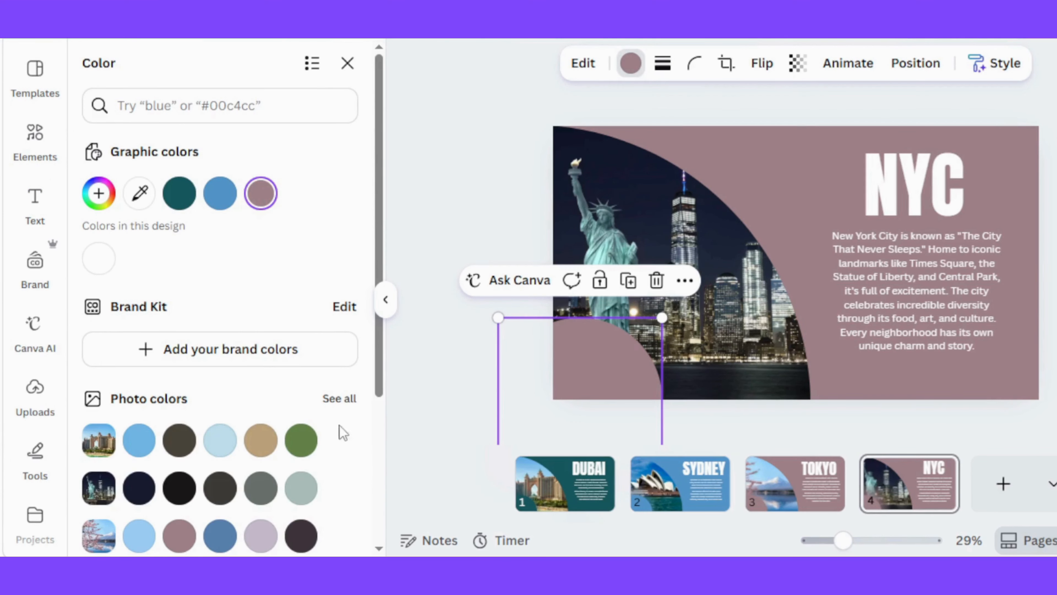
pyautogui.click(339, 398)
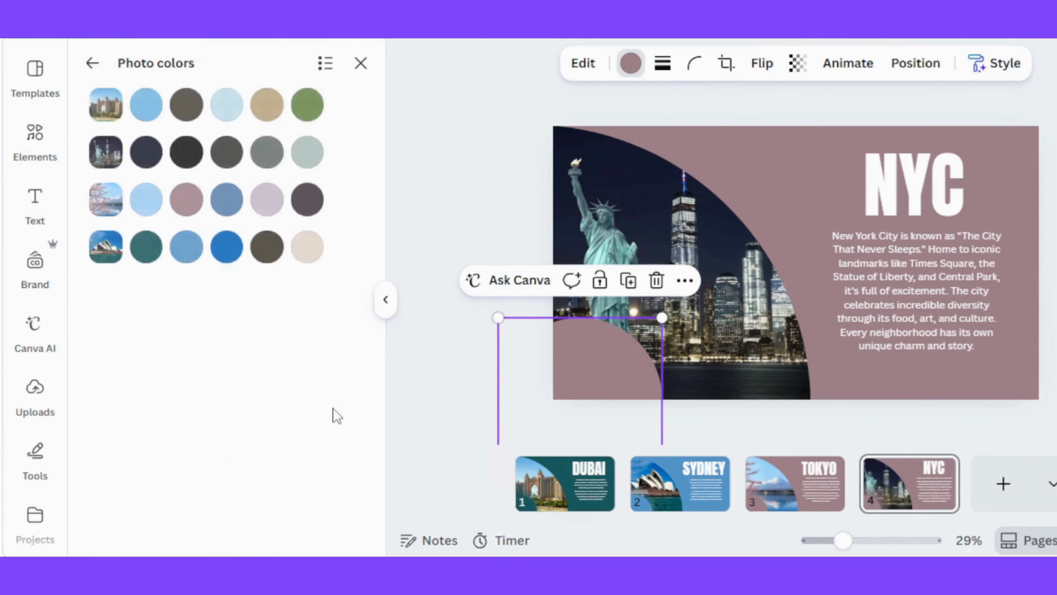
pyautogui.click(227, 154)
pyautogui.click(1022, 382)
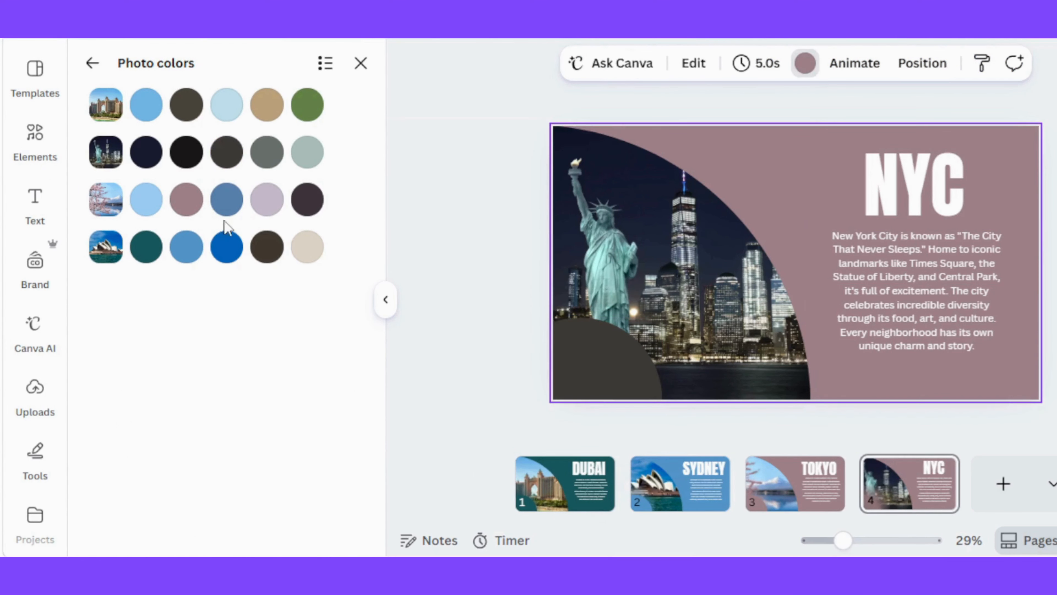
pyautogui.click(226, 152)
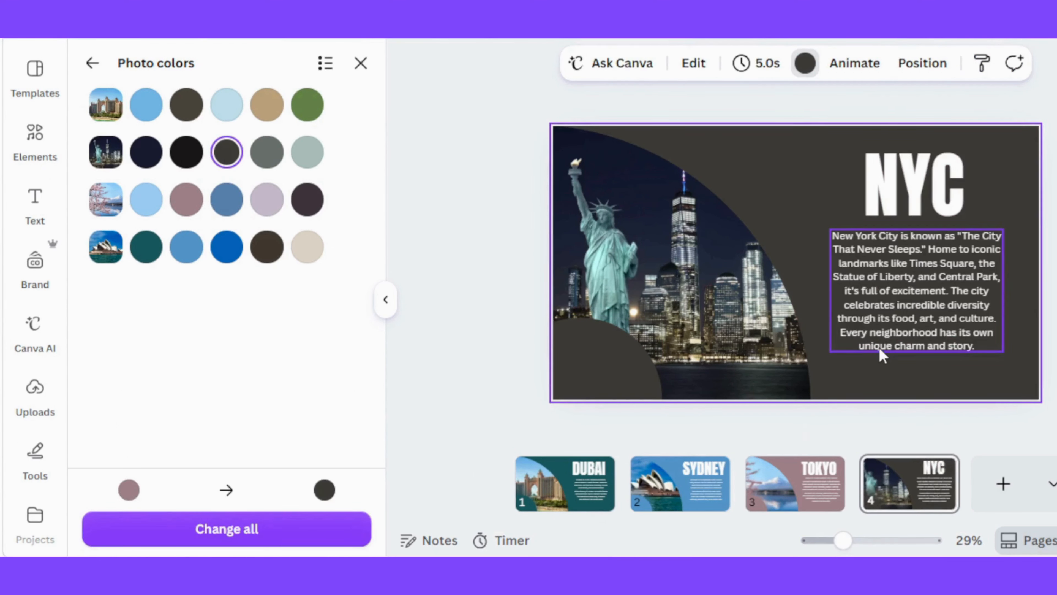